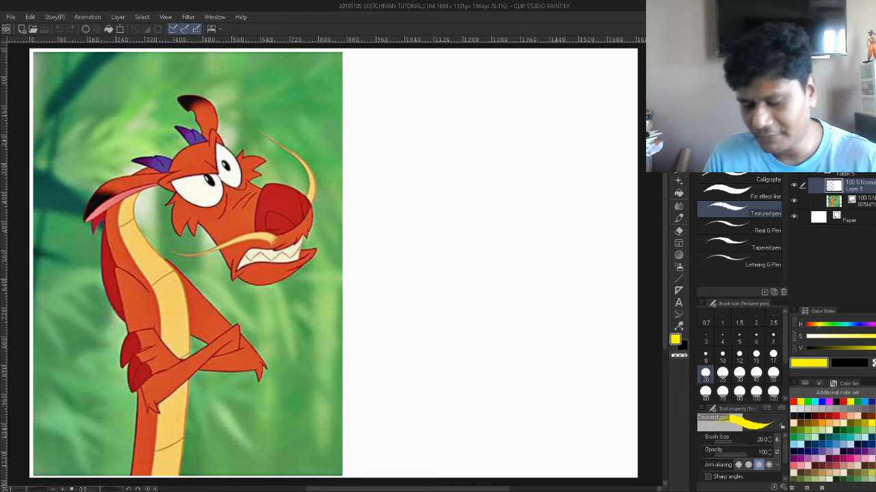
- Fade the reference image layer to 54% opacity and trace the dragon's head circle, snout and both ears in yellow on Layer 5
{"action": "left_click", "coordinate": [862, 201]}
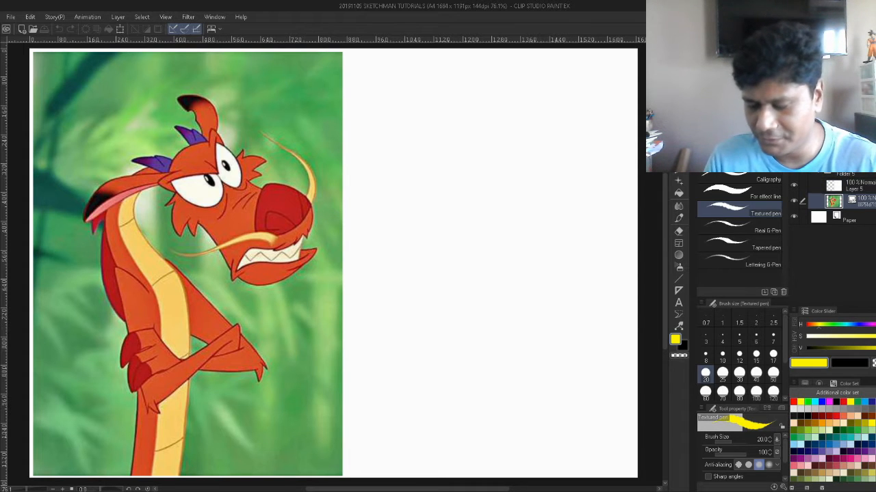
{"action": "left_click", "coordinate": [855, 186]}
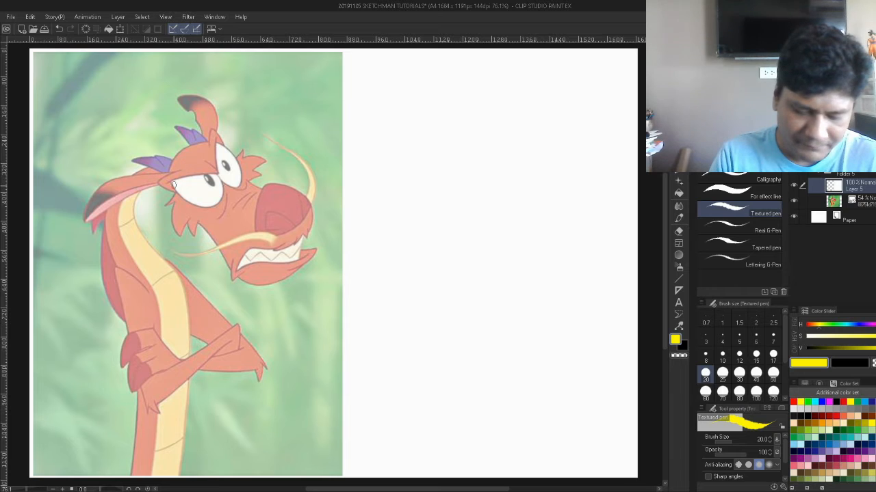
{"action": "mouse_move", "coordinate": [168, 184]}
{"action": "left_mouse_down"}
{"action": "mouse_move", "coordinate": [187, 144]}
{"action": "mouse_move", "coordinate": [218, 140]}
{"action": "mouse_move", "coordinate": [242, 177]}
{"action": "mouse_move", "coordinate": [228, 210]}
{"action": "mouse_move", "coordinate": [174, 199]}
{"action": "mouse_move", "coordinate": [177, 149]}
{"action": "mouse_move", "coordinate": [233, 149]}
{"action": "mouse_move", "coordinate": [243, 185]}
{"action": "mouse_move", "coordinate": [206, 213]}
{"action": "mouse_move", "coordinate": [173, 181]}
{"action": "mouse_move", "coordinate": [221, 138]}
{"action": "left_mouse_up"}
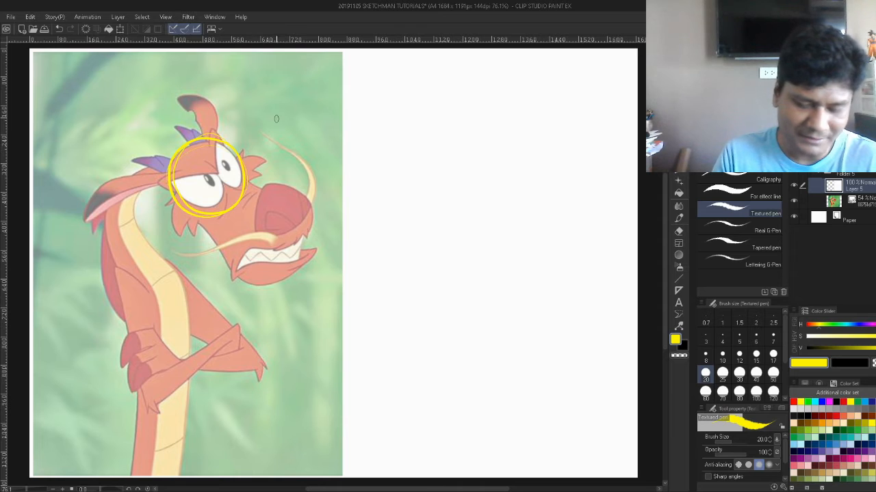
{"action": "mouse_move", "coordinate": [173, 190]}
{"action": "left_mouse_down"}
{"action": "mouse_move", "coordinate": [250, 279]}
{"action": "mouse_move", "coordinate": [292, 272]}
{"action": "mouse_move", "coordinate": [307, 258]}
{"action": "mouse_move", "coordinate": [312, 227]}
{"action": "mouse_move", "coordinate": [230, 161]}
{"action": "left_mouse_up"}
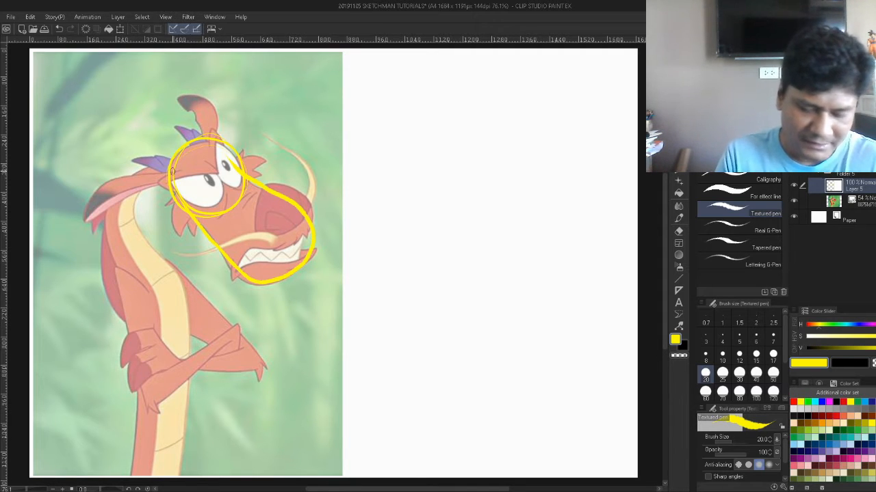
{"action": "mouse_move", "coordinate": [200, 137]}
{"action": "left_mouse_down"}
{"action": "mouse_move", "coordinate": [176, 99]}
{"action": "mouse_move", "coordinate": [195, 93]}
{"action": "mouse_move", "coordinate": [219, 130]}
{"action": "left_mouse_up"}
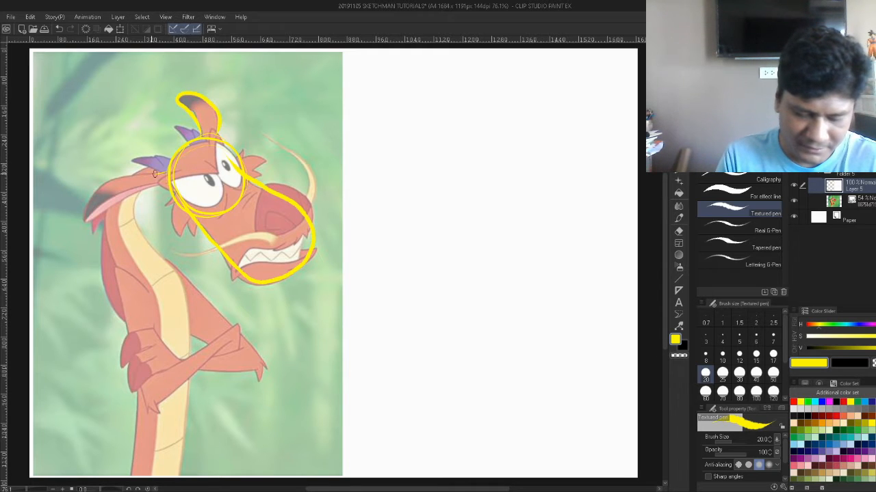
{"action": "mouse_move", "coordinate": [155, 174]}
{"action": "left_mouse_down"}
{"action": "mouse_move", "coordinate": [88, 201]}
{"action": "mouse_move", "coordinate": [84, 223]}
{"action": "mouse_move", "coordinate": [166, 182]}
{"action": "left_mouse_up"}
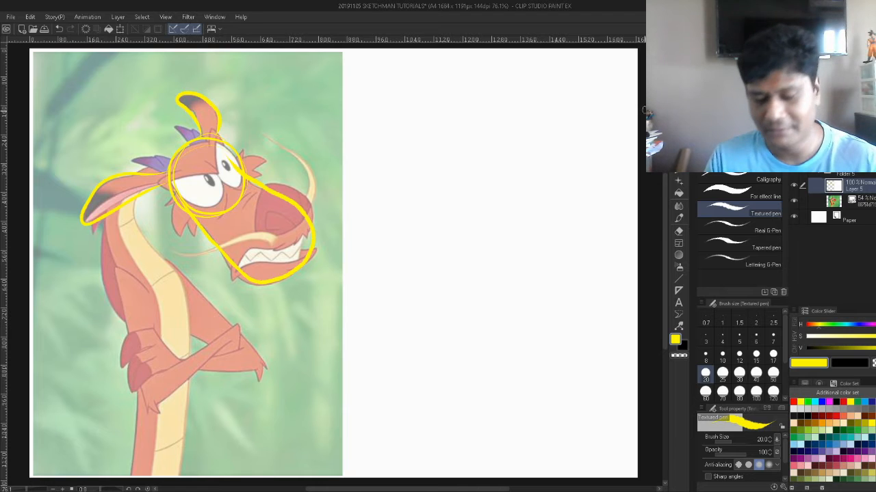
{"action": "mouse_move", "coordinate": [418, 189]}
{"action": "left_mouse_down"}
{"action": "mouse_move", "coordinate": [391, 212]}
{"action": "mouse_move", "coordinate": [438, 169]}
{"action": "left_mouse_up"}
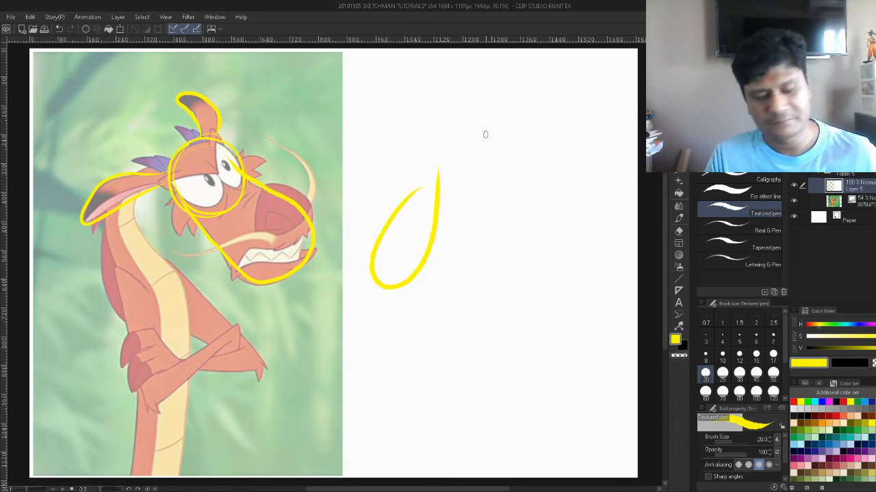
{"action": "key", "text": "ctrl+z"}
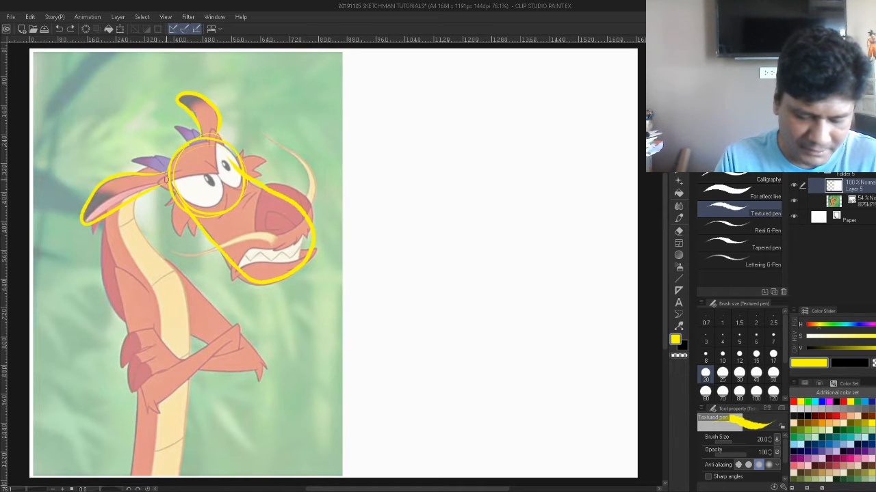
- Trace the dragon's neck and upper torso in yellow from behind the head down to the folded arms
{"action": "mouse_move", "coordinate": [139, 196]}
{"action": "left_mouse_down"}
{"action": "mouse_move", "coordinate": [147, 162]}
{"action": "mouse_move", "coordinate": [103, 255]}
{"action": "mouse_move", "coordinate": [138, 186]}
{"action": "mouse_move", "coordinate": [115, 188]}
{"action": "mouse_move", "coordinate": [128, 282]}
{"action": "left_mouse_up"}
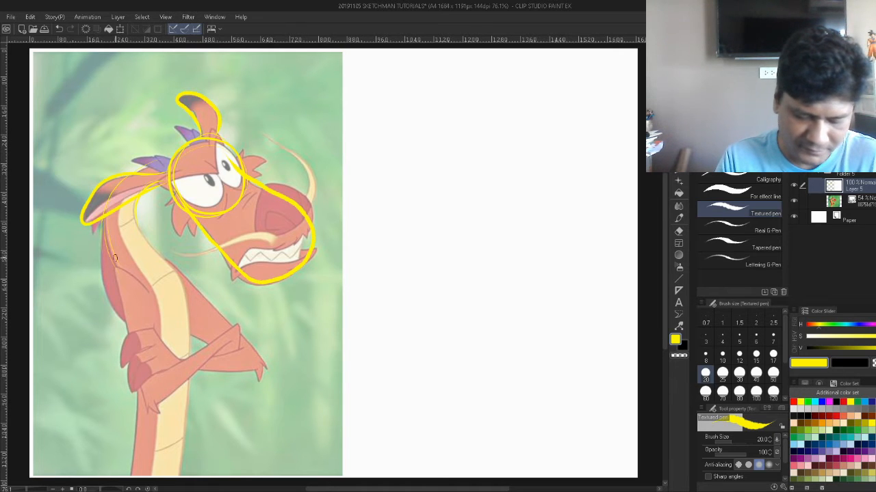
{"action": "mouse_move", "coordinate": [105, 227]}
{"action": "left_mouse_down"}
{"action": "mouse_move", "coordinate": [117, 268]}
{"action": "mouse_move", "coordinate": [158, 175]}
{"action": "left_mouse_up"}
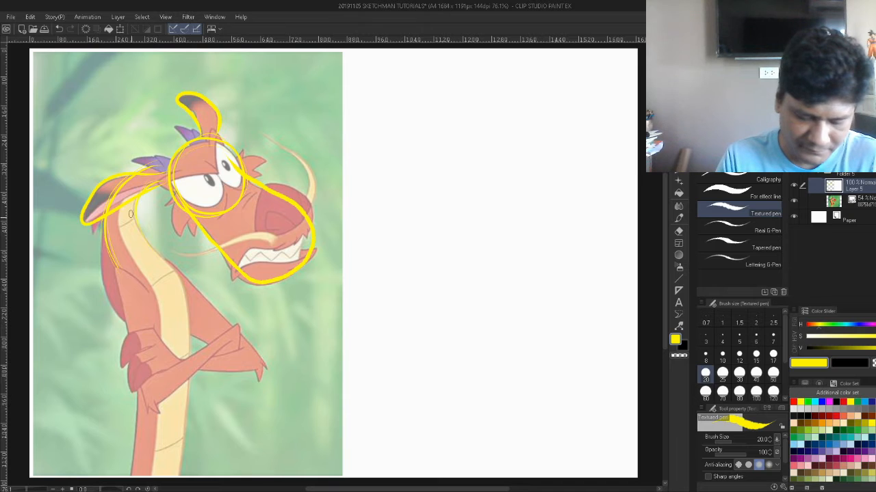
{"action": "left_click_drag", "start_coordinate": [178, 277], "coordinate": [184, 356]}
{"action": "left_click_drag", "start_coordinate": [113, 257], "coordinate": [129, 335]}
- Trace both sides of the dragon's lower body from the folded arms down to the picture's lower edge
{"action": "scroll", "coordinate": [661, 273], "scroll_direction": "down", "scroll_amount": 2}
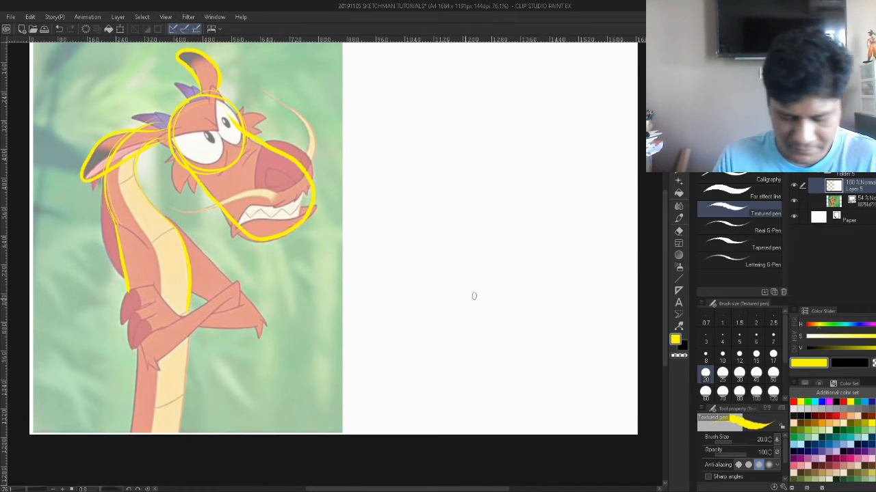
{"action": "left_click_drag", "start_coordinate": [136, 342], "coordinate": [139, 415]}
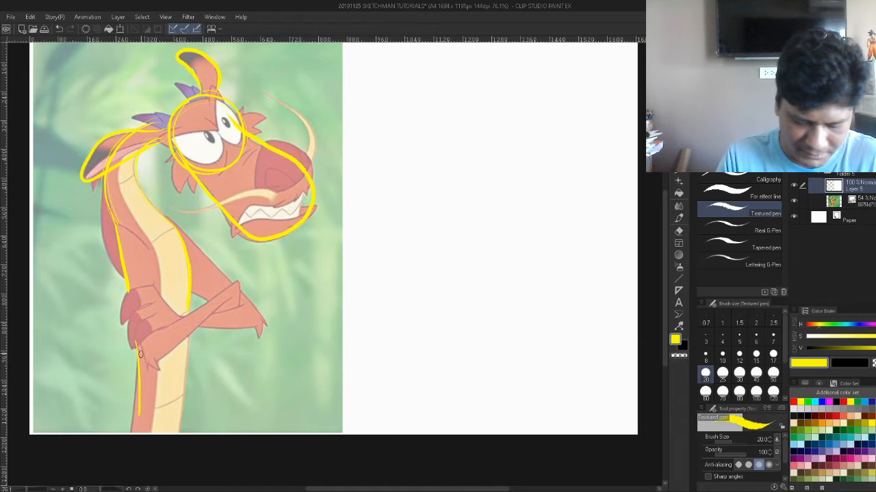
{"action": "key", "text": "ctrl+z"}
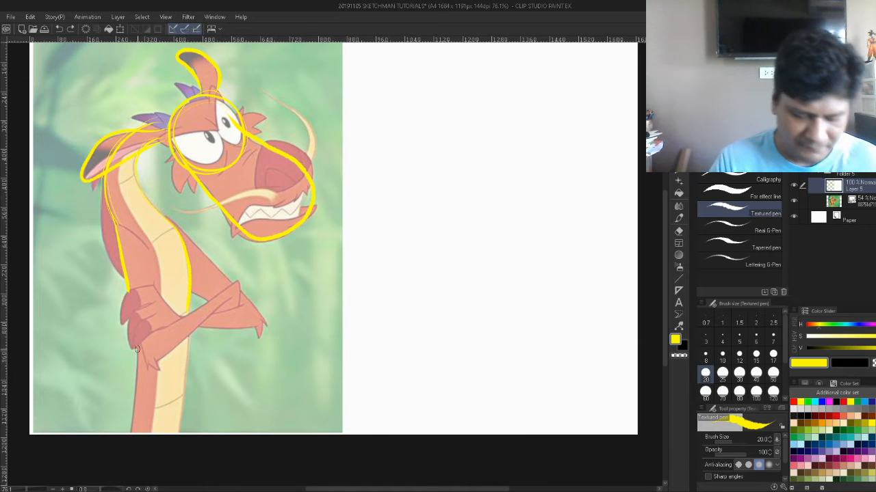
{"action": "mouse_move", "coordinate": [135, 340]}
{"action": "left_mouse_down"}
{"action": "mouse_move", "coordinate": [130, 440]}
{"action": "mouse_move", "coordinate": [180, 411]}
{"action": "mouse_move", "coordinate": [190, 310]}
{"action": "left_mouse_up"}
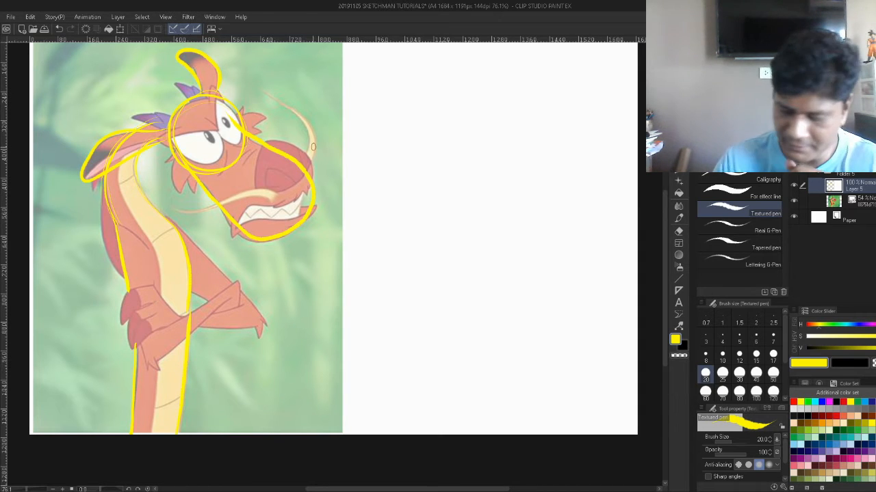
- Erase the inner back line above the arms and retrace it along the outer edge of the dragon's back
{"action": "key", "text": "e"}
{"action": "mouse_move", "coordinate": [126, 260]}
{"action": "left_mouse_down"}
{"action": "mouse_move", "coordinate": [124, 285]}
{"action": "mouse_move", "coordinate": [105, 192]}
{"action": "mouse_move", "coordinate": [149, 124]}
{"action": "mouse_move", "coordinate": [105, 170]}
{"action": "mouse_move", "coordinate": [101, 234]}
{"action": "mouse_move", "coordinate": [127, 288]}
{"action": "left_mouse_up"}
{"action": "key", "text": "p"}
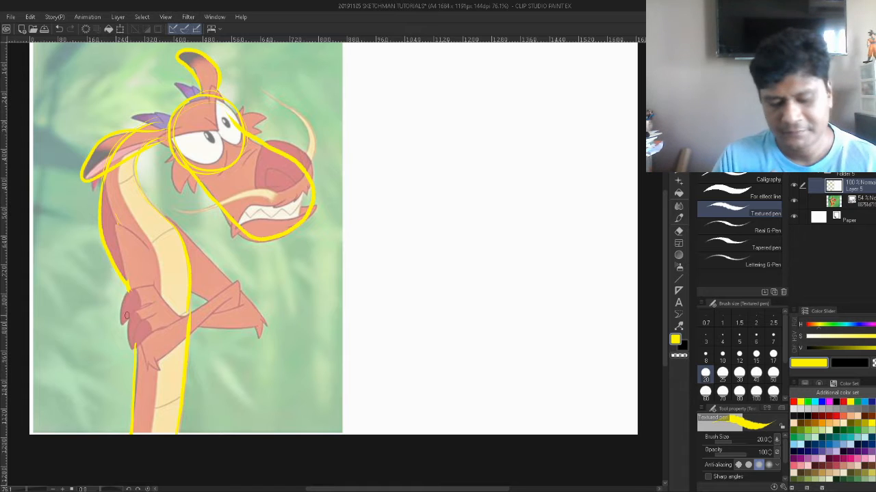
{"action": "mouse_move", "coordinate": [425, 138]}
{"action": "left_mouse_down"}
{"action": "mouse_move", "coordinate": [409, 160]}
{"action": "mouse_move", "coordinate": [409, 190]}
{"action": "mouse_move", "coordinate": [436, 252]}
{"action": "mouse_move", "coordinate": [441, 348]}
{"action": "mouse_move", "coordinate": [436, 180]}
{"action": "mouse_move", "coordinate": [466, 195]}
{"action": "mouse_move", "coordinate": [495, 238]}
{"action": "mouse_move", "coordinate": [471, 376]}
{"action": "left_mouse_up"}
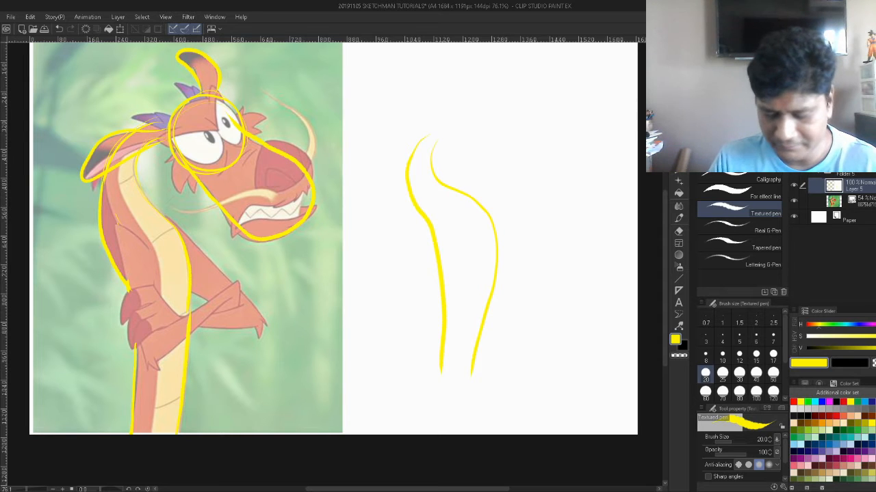
{"action": "key", "text": "e"}
{"action": "left_click_drag", "start_coordinate": [413, 156], "coordinate": [417, 139]}
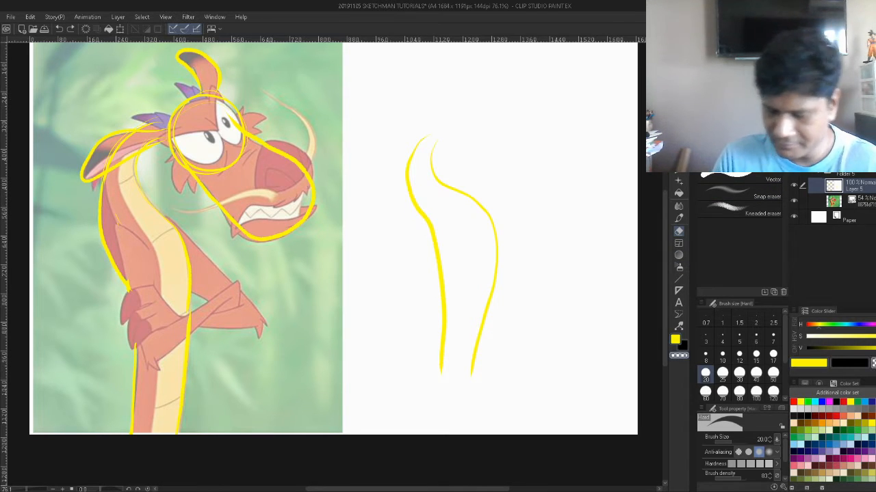
{"action": "key", "text": "u"}
{"action": "mouse_move", "coordinate": [510, 137]}
{"action": "left_mouse_down"}
{"action": "mouse_move", "coordinate": [444, 385]}
{"action": "mouse_move", "coordinate": [535, 109]}
{"action": "left_mouse_up"}
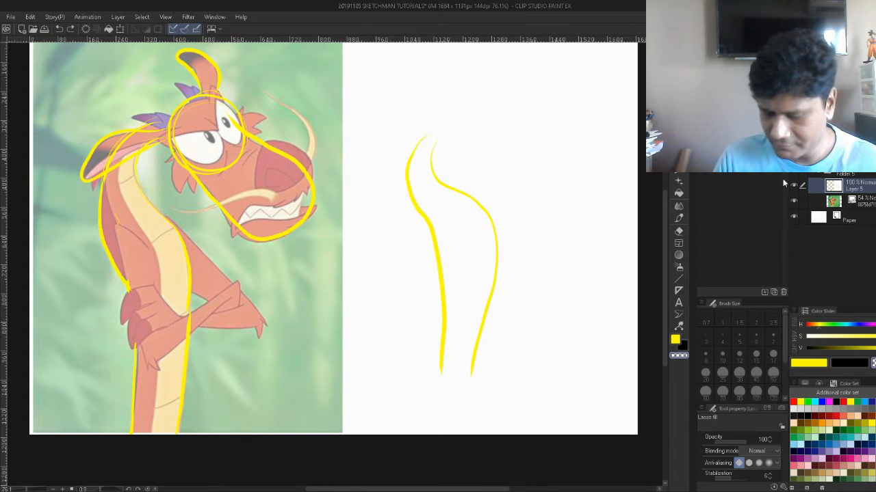
{"action": "key", "text": "ctrl+z"}
{"action": "key", "text": "ctrl+z"}
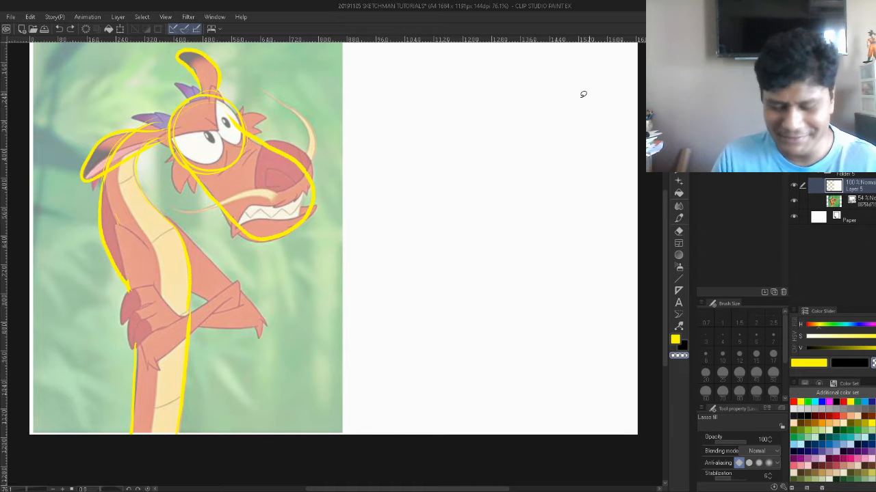
- Trace the dragon's crossed arms in yellow as simple angular shapes with the Textured pen
{"action": "key", "text": "p"}
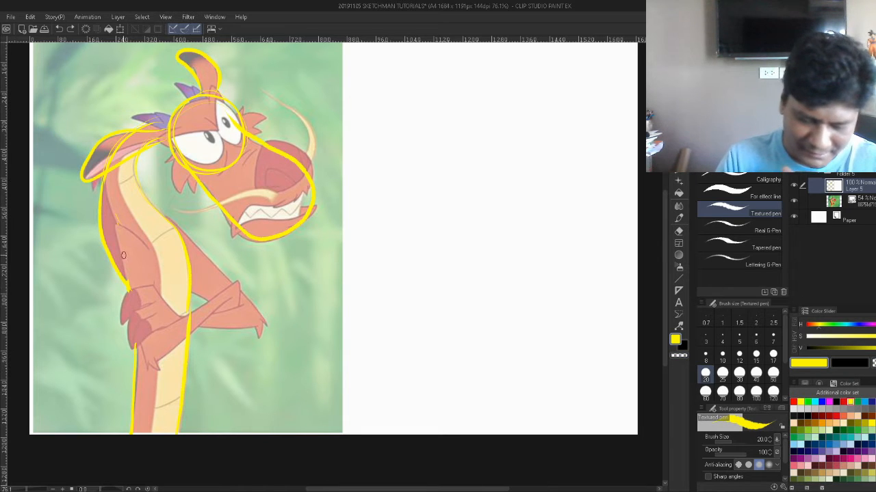
{"action": "mouse_move", "coordinate": [115, 239]}
{"action": "left_mouse_down"}
{"action": "mouse_move", "coordinate": [156, 370]}
{"action": "mouse_move", "coordinate": [235, 296]}
{"action": "mouse_move", "coordinate": [157, 332]}
{"action": "mouse_move", "coordinate": [156, 281]}
{"action": "left_mouse_up"}
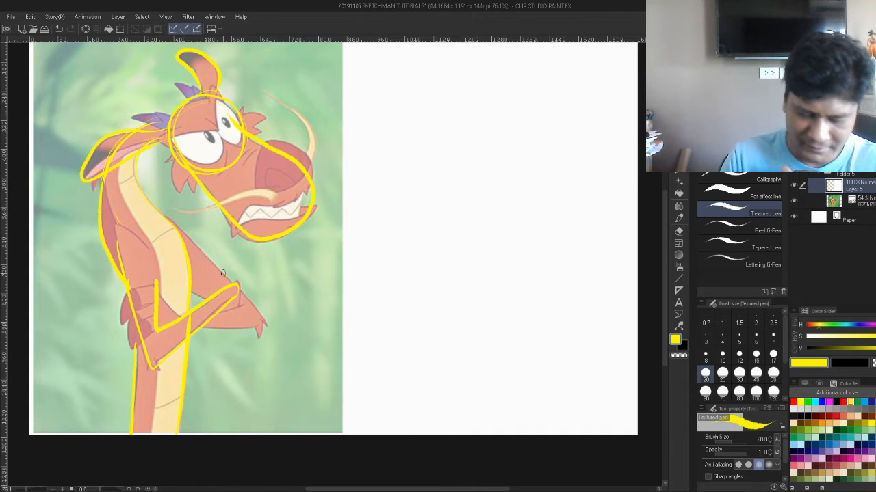
{"action": "mouse_move", "coordinate": [175, 224]}
{"action": "left_mouse_down"}
{"action": "mouse_move", "coordinate": [265, 317]}
{"action": "mouse_move", "coordinate": [258, 325]}
{"action": "mouse_move", "coordinate": [157, 328]}
{"action": "mouse_move", "coordinate": [171, 291]}
{"action": "mouse_move", "coordinate": [175, 309]}
{"action": "mouse_move", "coordinate": [208, 326]}
{"action": "mouse_move", "coordinate": [188, 320]}
{"action": "mouse_move", "coordinate": [244, 305]}
{"action": "left_mouse_up"}
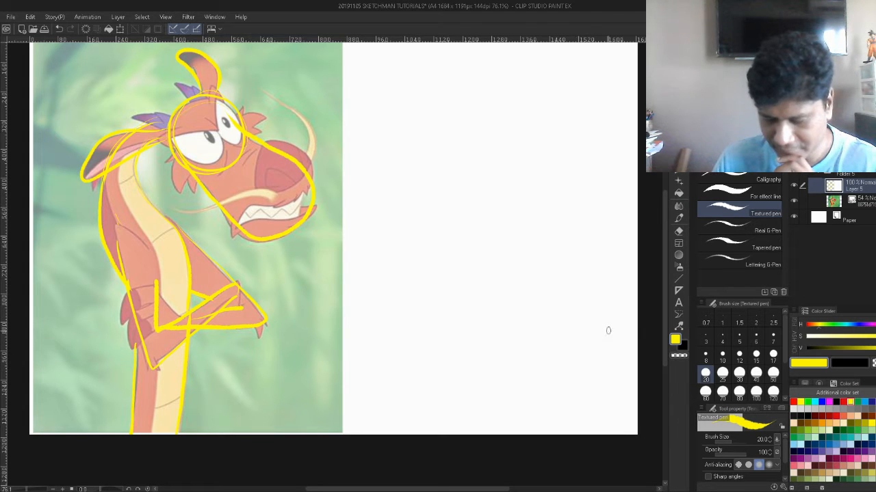
- Check the yellow sketch without the reference, hide the sketch layer, and show the reference image again at 100% opacity
{"action": "left_click_drag", "start_coordinate": [665, 319], "coordinate": [664, 302]}
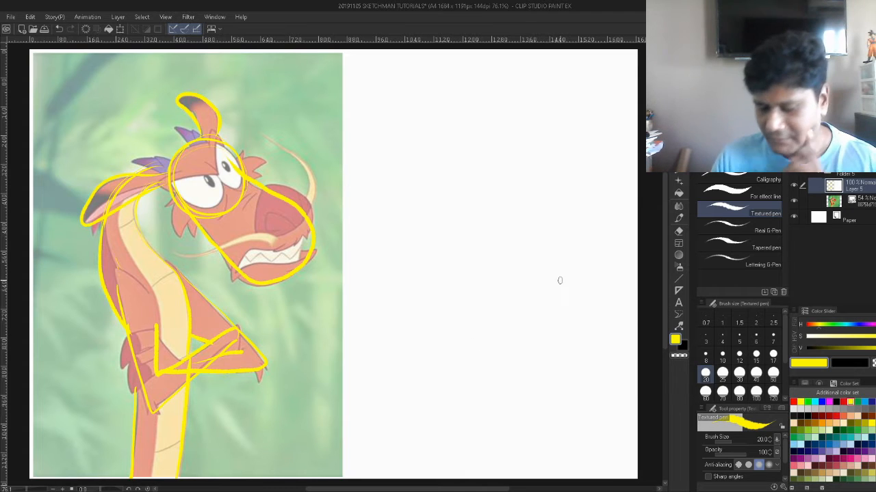
{"action": "left_click", "coordinate": [792, 199]}
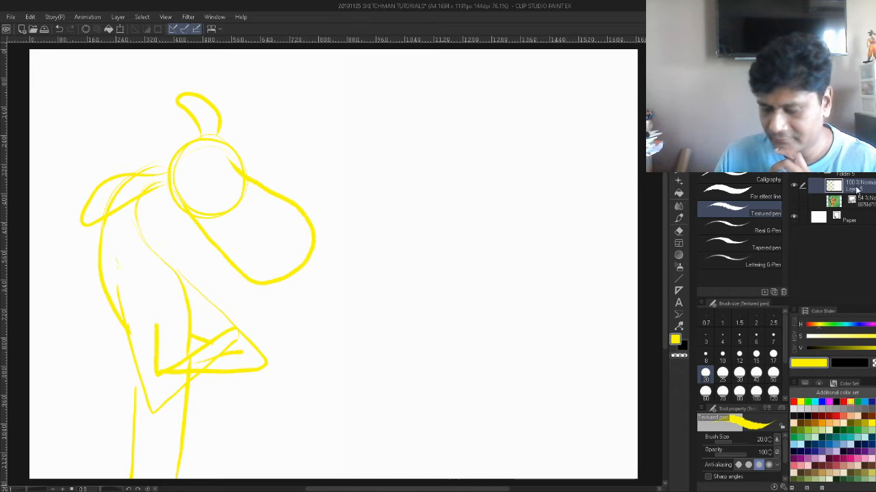
{"action": "left_click", "coordinate": [795, 186]}
{"action": "left_click", "coordinate": [794, 201]}
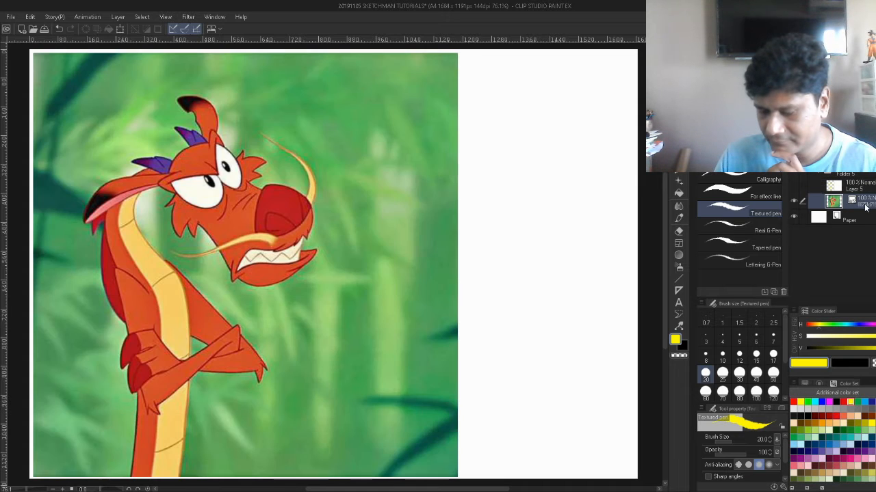
- Add a new layer and move it above the yellow sketch layer
{"action": "key", "text": "ctrl+shift+n"}
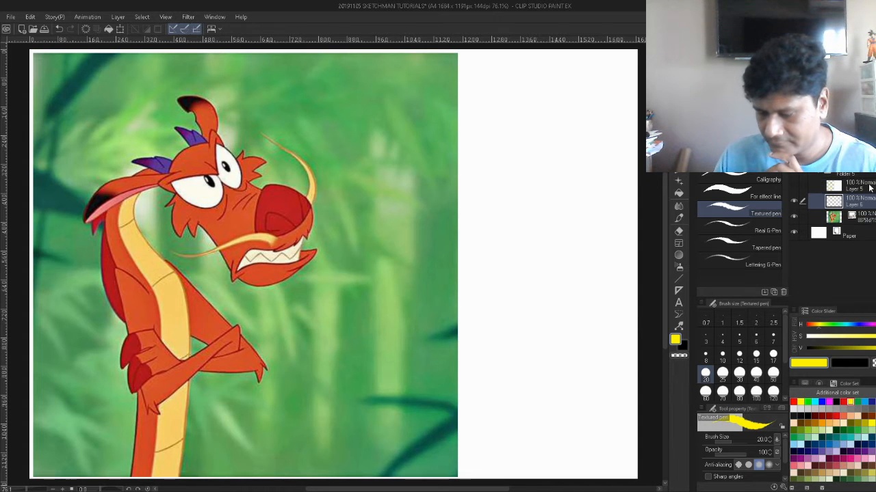
{"action": "left_click_drag", "start_coordinate": [868, 203], "coordinate": [859, 185]}
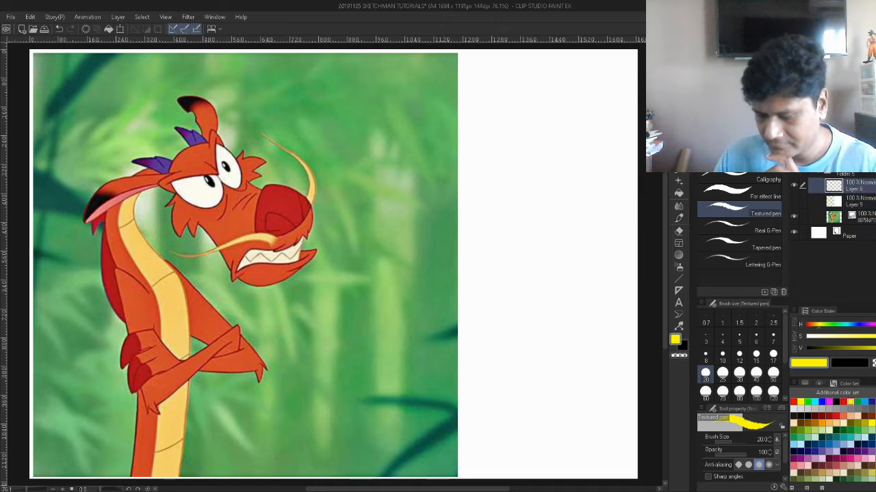
{"action": "key", "text": "p"}
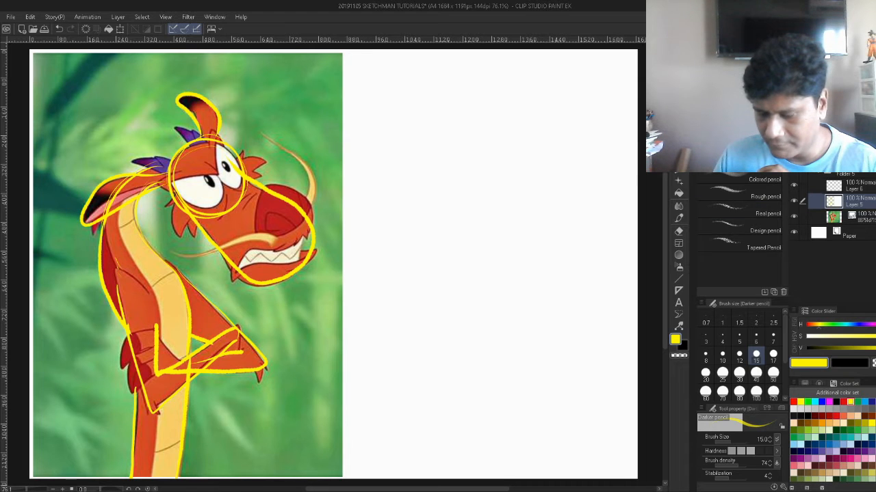
{"action": "key", "text": "m"}
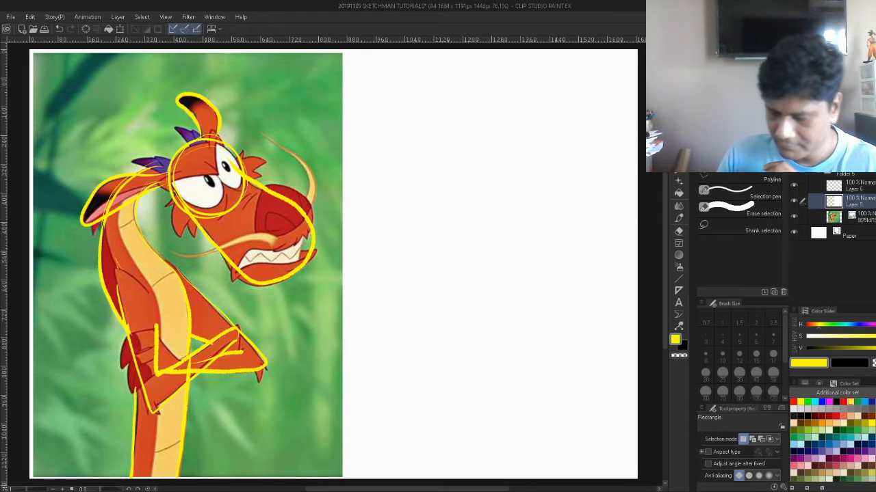
{"action": "key", "text": "u"}
{"action": "key", "text": "c"}
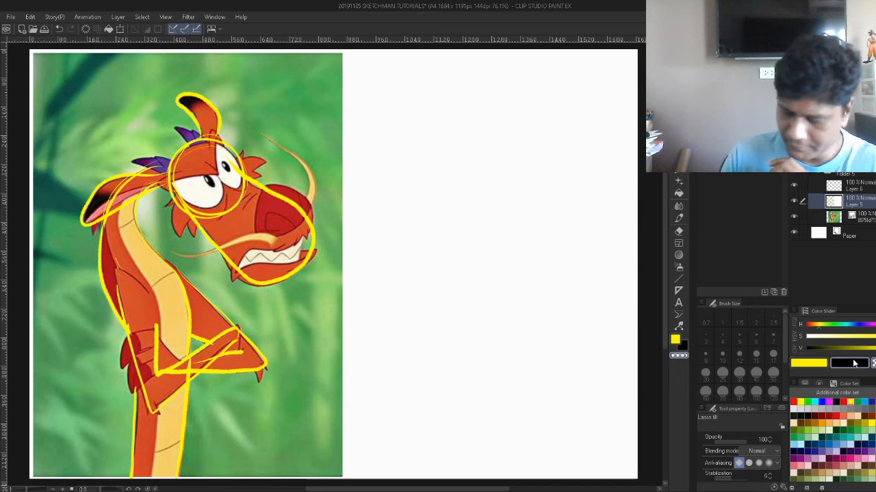
{"action": "mouse_move", "coordinate": [290, 332]}
{"action": "left_mouse_down"}
{"action": "mouse_move", "coordinate": [314, 296]}
{"action": "mouse_move", "coordinate": [318, 123]}
{"action": "mouse_move", "coordinate": [121, 108]}
{"action": "mouse_move", "coordinate": [205, 466]}
{"action": "mouse_move", "coordinate": [301, 301]}
{"action": "left_mouse_up"}
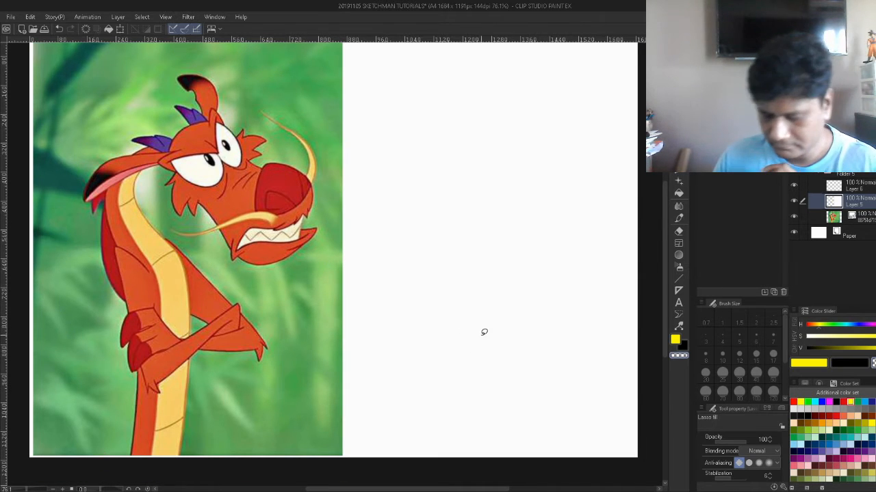
{"action": "scroll", "coordinate": [664, 292], "scroll_direction": "up", "scroll_amount": 1}
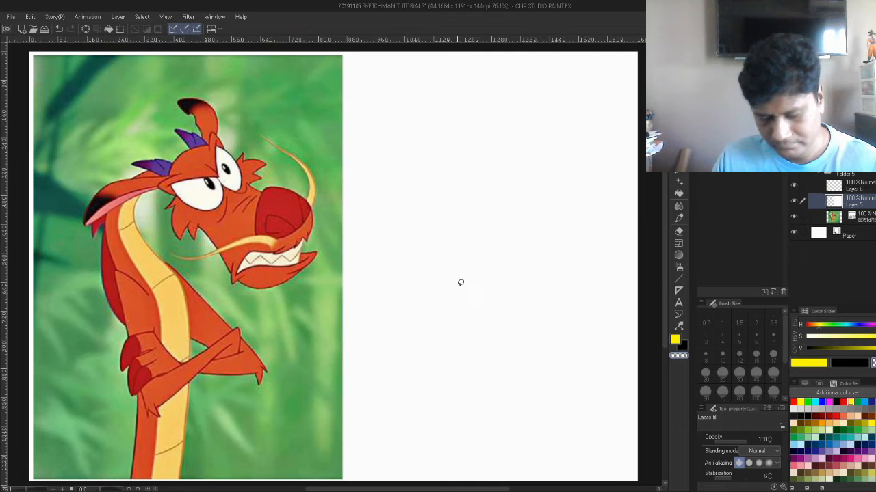
{"action": "key", "text": "ctrl+z"}
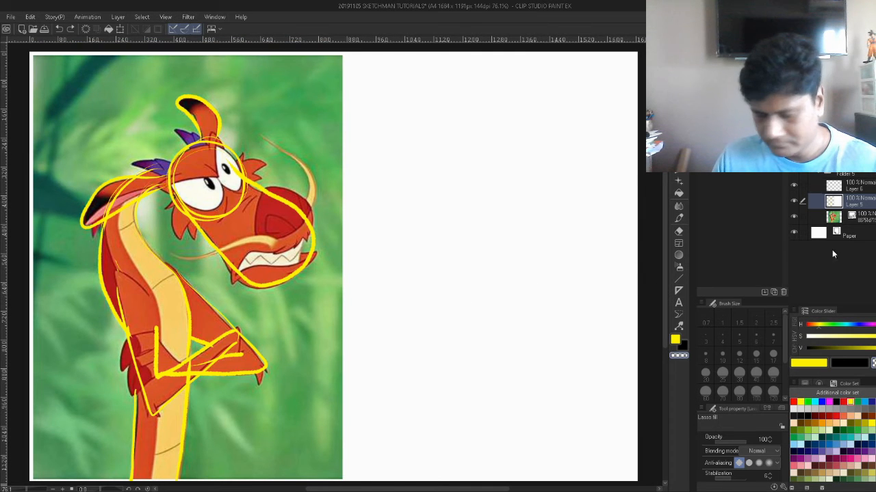
- Hide the yellow sketch layer and fill a rectangular selection with white on Layer 6, covering the reference background beside the dragon to the page edge
{"action": "left_click", "coordinate": [793, 202]}
{"action": "left_click", "coordinate": [862, 188]}
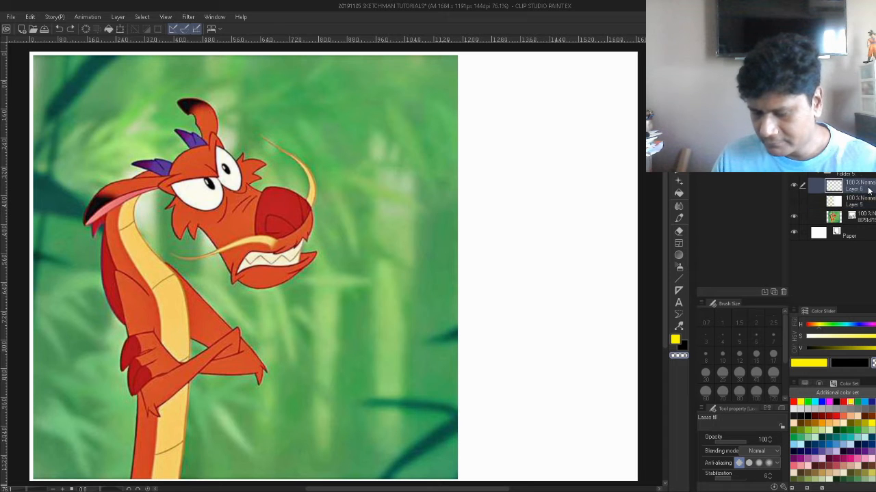
{"action": "key", "text": "m"}
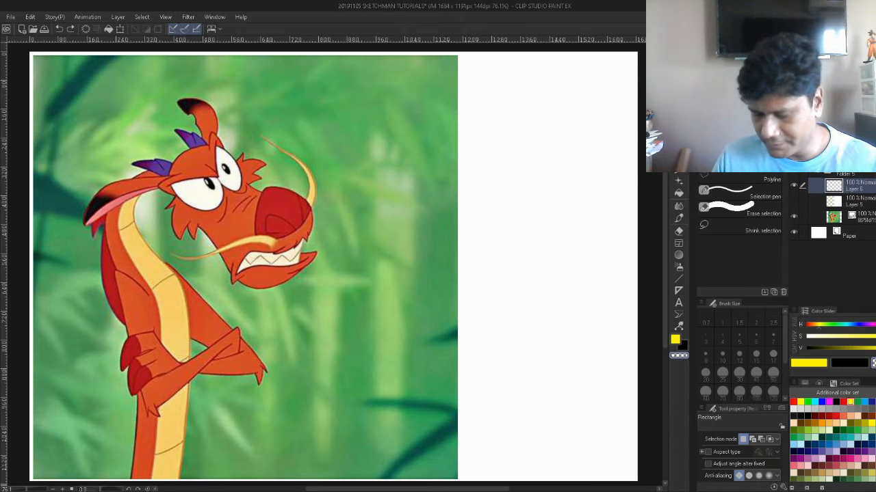
{"action": "right_click", "coordinate": [515, 369]}
{"action": "scroll", "coordinate": [491, 369], "scroll_direction": "down", "scroll_amount": 1}
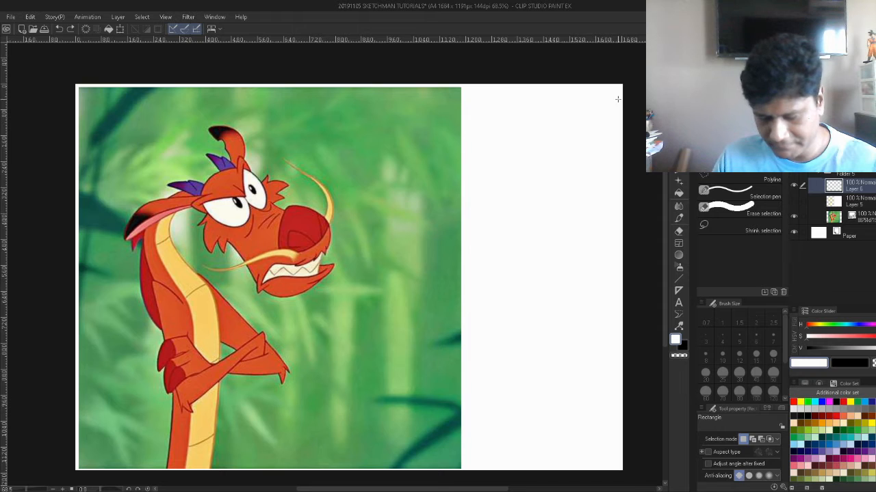
{"action": "left_click_drag", "start_coordinate": [357, 69], "coordinate": [636, 448]}
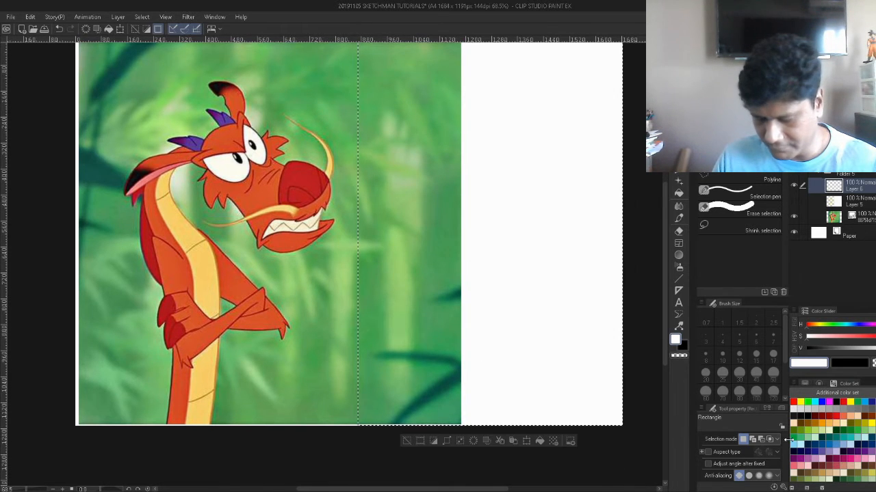
{"action": "left_click", "coordinate": [540, 441]}
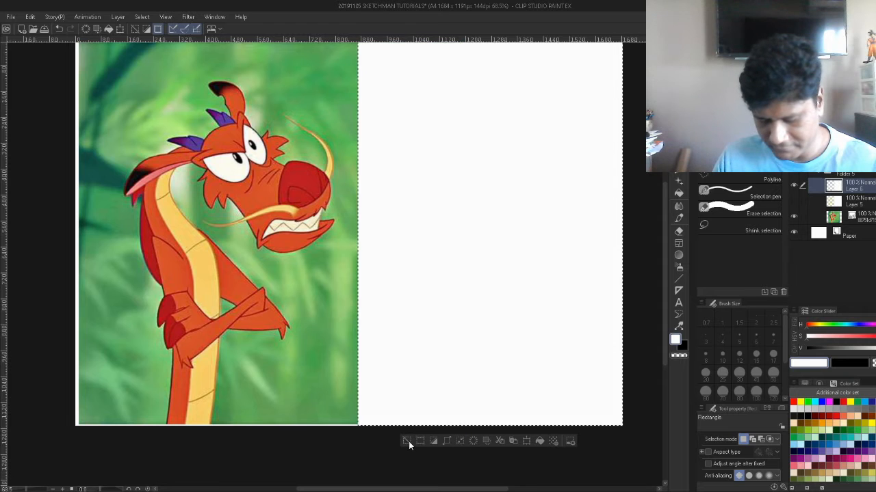
{"action": "left_click", "coordinate": [409, 441]}
- Sketch the dragon's head as a small circle in black with the Darker pencil on the blank area beside the reference
{"action": "mouse_move", "coordinate": [379, 293]}
{"action": "left_mouse_down"}
{"action": "mouse_move", "coordinate": [371, 283]}
{"action": "mouse_move", "coordinate": [346, 322]}
{"action": "mouse_move", "coordinate": [350, 307]}
{"action": "mouse_move", "coordinate": [342, 311]}
{"action": "left_mouse_up"}
{"action": "key", "text": "p"}
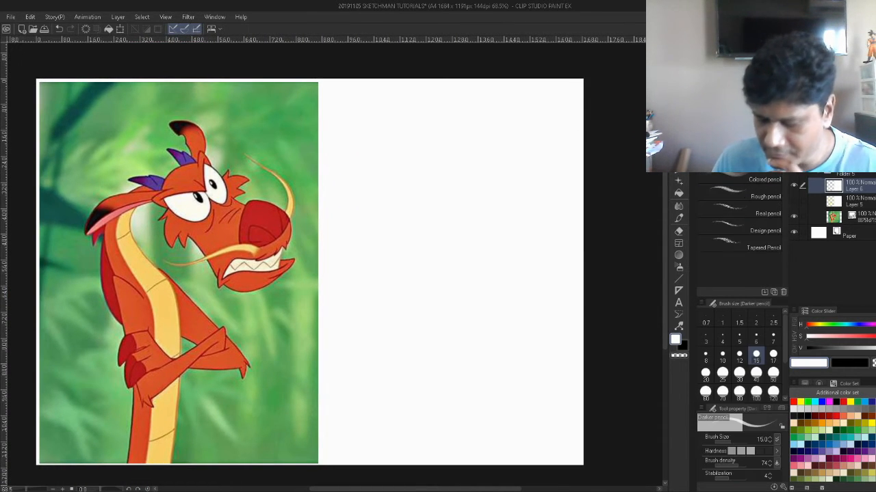
{"action": "left_click", "coordinate": [836, 401]}
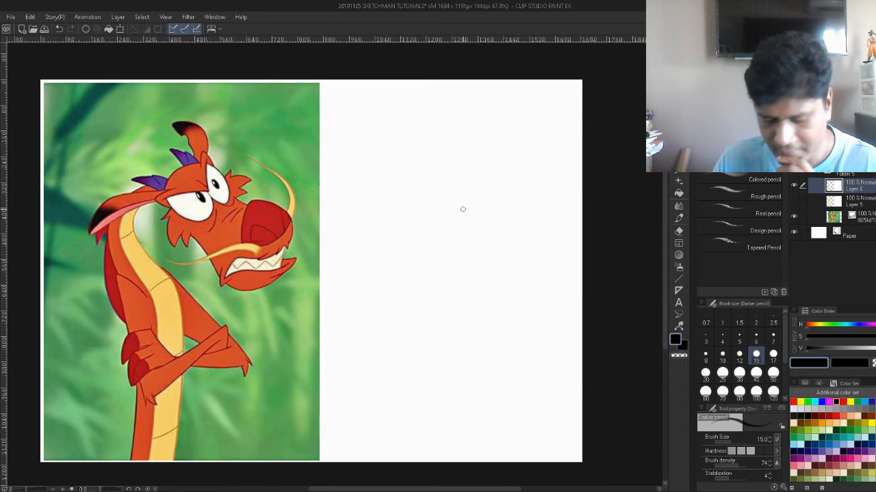
{"action": "left_click_drag", "start_coordinate": [665, 225], "coordinate": [663, 223]}
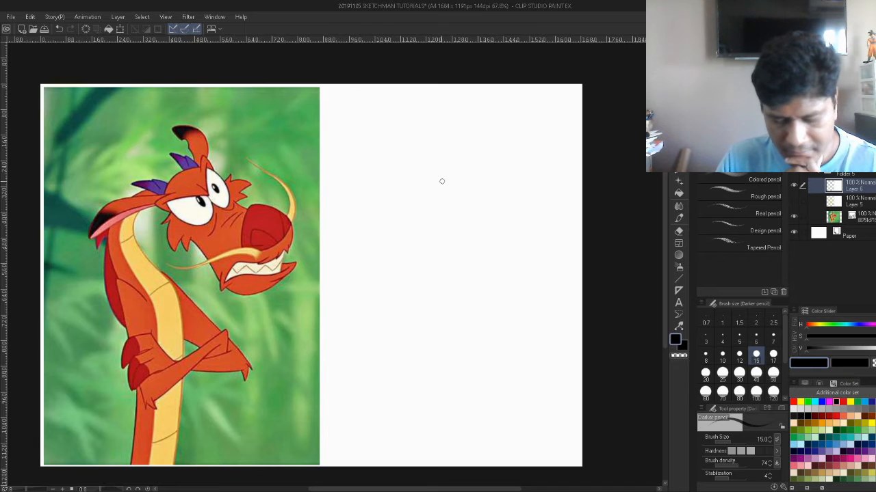
{"action": "mouse_move", "coordinate": [436, 183]}
{"action": "left_mouse_down"}
{"action": "mouse_move", "coordinate": [431, 197]}
{"action": "mouse_move", "coordinate": [418, 188]}
{"action": "mouse_move", "coordinate": [444, 208]}
{"action": "mouse_move", "coordinate": [430, 183]}
{"action": "mouse_move", "coordinate": [448, 193]}
{"action": "mouse_move", "coordinate": [434, 226]}
{"action": "mouse_move", "coordinate": [451, 171]}
{"action": "mouse_move", "coordinate": [453, 223]}
{"action": "left_mouse_up"}
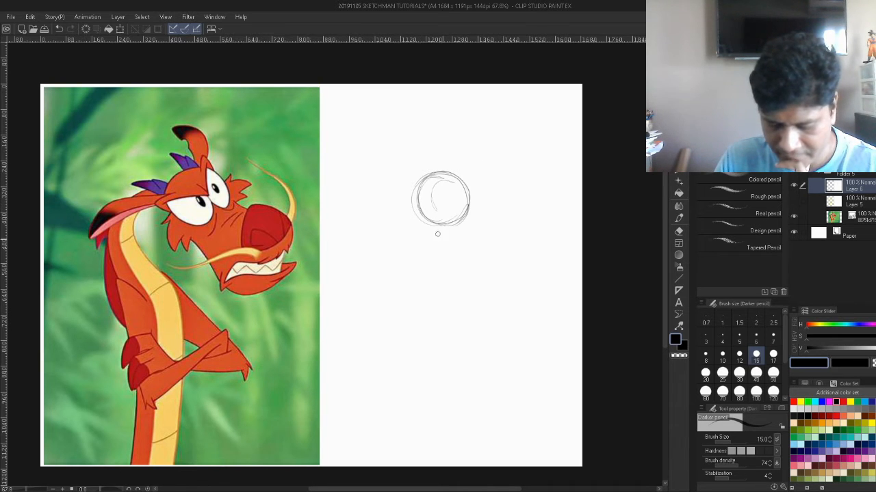
- Sketch the long rounded muzzle extending diagonally down from the head circle
{"action": "mouse_move", "coordinate": [419, 218]}
{"action": "left_mouse_down"}
{"action": "mouse_move", "coordinate": [463, 263]}
{"action": "mouse_move", "coordinate": [472, 287]}
{"action": "mouse_move", "coordinate": [519, 277]}
{"action": "mouse_move", "coordinate": [531, 236]}
{"action": "left_mouse_up"}
{"action": "left_click_drag", "start_coordinate": [527, 266], "coordinate": [522, 213]}
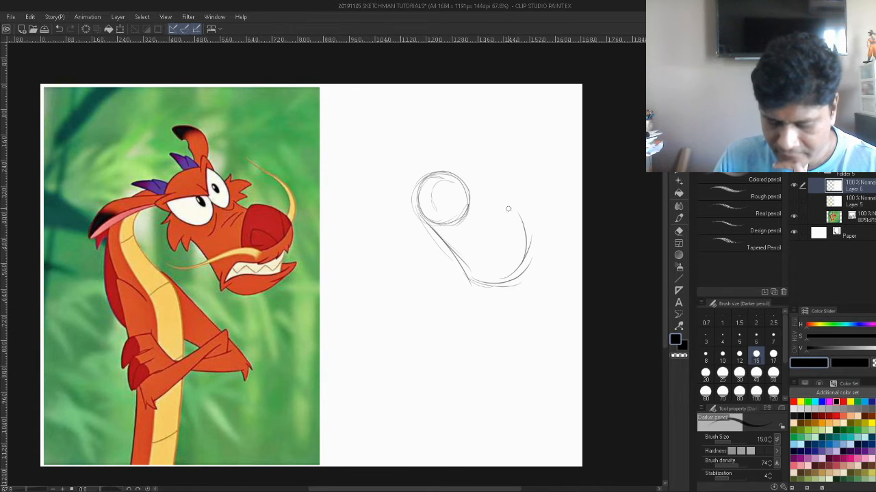
{"action": "mouse_move", "coordinate": [463, 186]}
{"action": "left_mouse_down"}
{"action": "mouse_move", "coordinate": [530, 215]}
{"action": "mouse_move", "coordinate": [520, 248]}
{"action": "mouse_move", "coordinate": [533, 260]}
{"action": "mouse_move", "coordinate": [490, 284]}
{"action": "mouse_move", "coordinate": [539, 223]}
{"action": "left_mouse_up"}
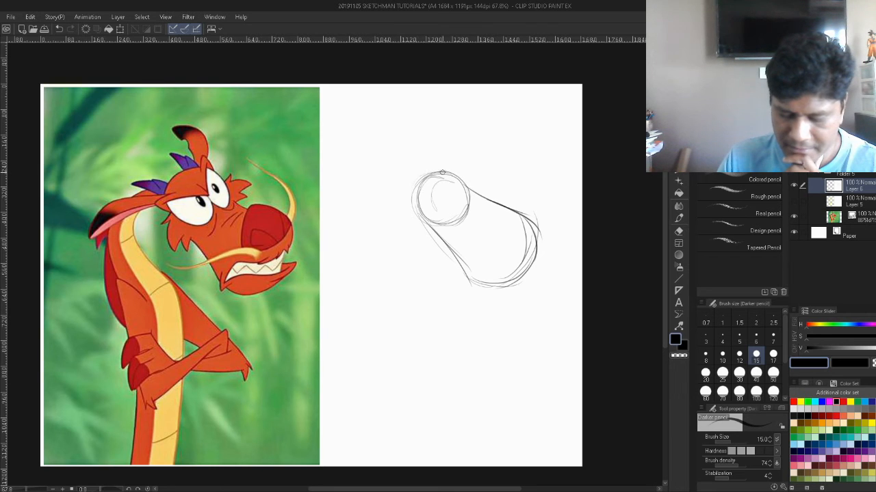
- Sketch the curled upright ear on top of the head and the long ear drooping behind it
{"action": "mouse_move", "coordinate": [442, 173]}
{"action": "left_mouse_down"}
{"action": "mouse_move", "coordinate": [421, 170]}
{"action": "mouse_move", "coordinate": [463, 178]}
{"action": "left_mouse_up"}
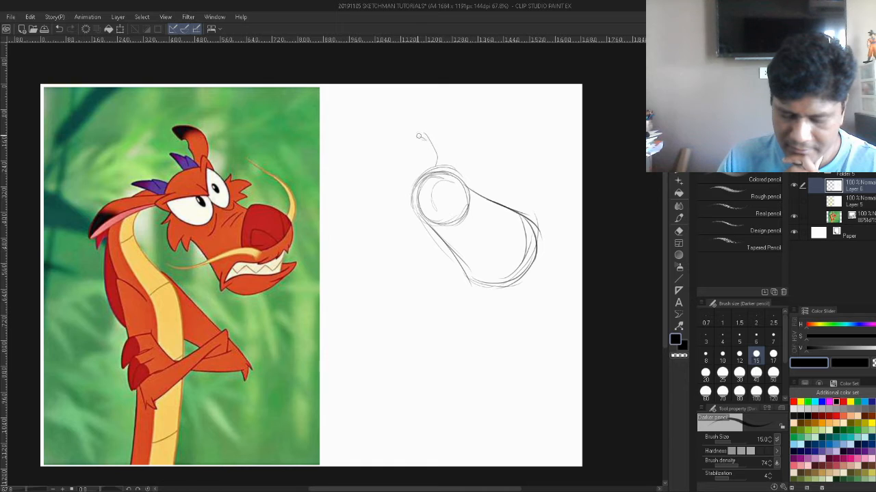
{"action": "mouse_move", "coordinate": [415, 135]}
{"action": "left_mouse_down"}
{"action": "mouse_move", "coordinate": [447, 132]}
{"action": "mouse_move", "coordinate": [455, 177]}
{"action": "mouse_move", "coordinate": [430, 126]}
{"action": "mouse_move", "coordinate": [452, 146]}
{"action": "mouse_move", "coordinate": [451, 170]}
{"action": "left_mouse_up"}
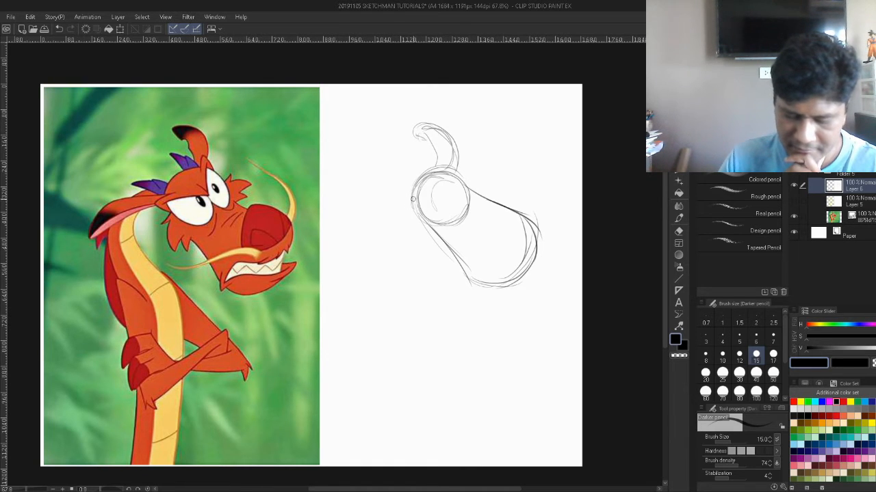
{"action": "left_click_drag", "start_coordinate": [414, 205], "coordinate": [355, 244]}
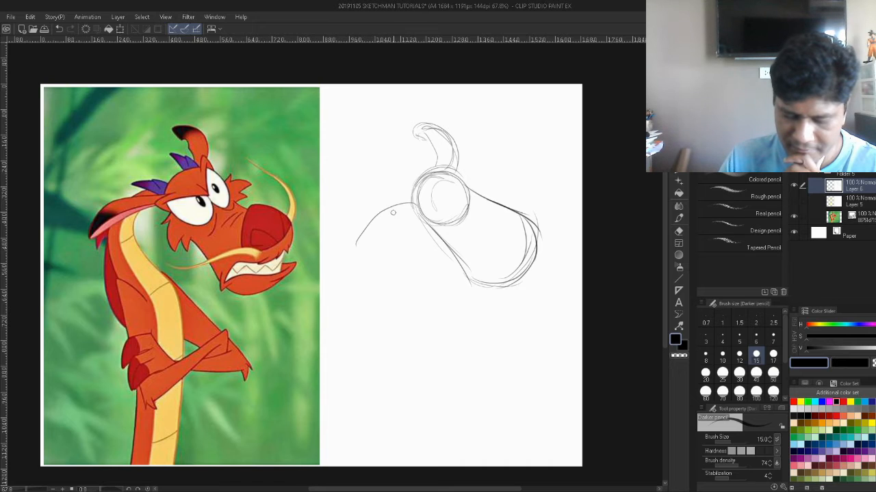
{"action": "mouse_move", "coordinate": [393, 213]}
{"action": "left_mouse_down"}
{"action": "mouse_move", "coordinate": [358, 229]}
{"action": "mouse_move", "coordinate": [359, 261]}
{"action": "mouse_move", "coordinate": [415, 220]}
{"action": "left_mouse_up"}
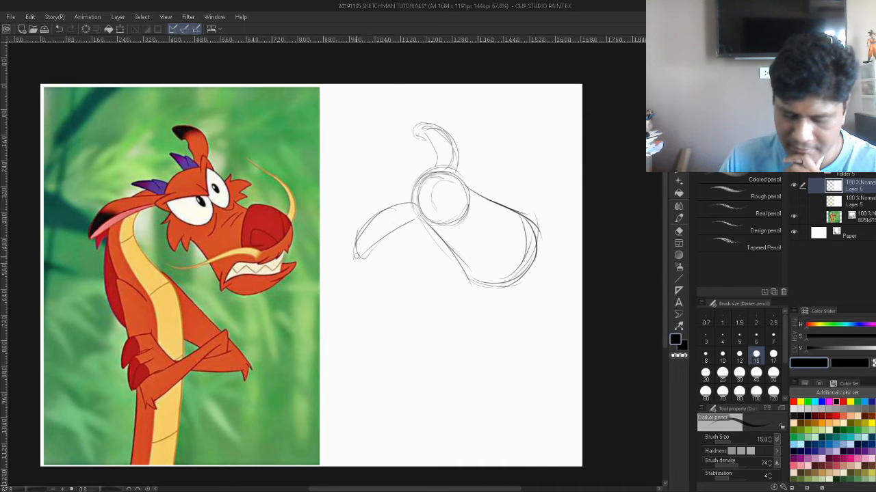
{"action": "left_click_drag", "start_coordinate": [357, 247], "coordinate": [422, 212]}
{"action": "mouse_move", "coordinate": [355, 250]}
{"action": "left_mouse_down"}
{"action": "mouse_move", "coordinate": [393, 209]}
{"action": "mouse_move", "coordinate": [398, 219]}
{"action": "mouse_move", "coordinate": [422, 207]}
{"action": "left_mouse_up"}
{"action": "left_click_drag", "start_coordinate": [372, 243], "coordinate": [424, 211]}
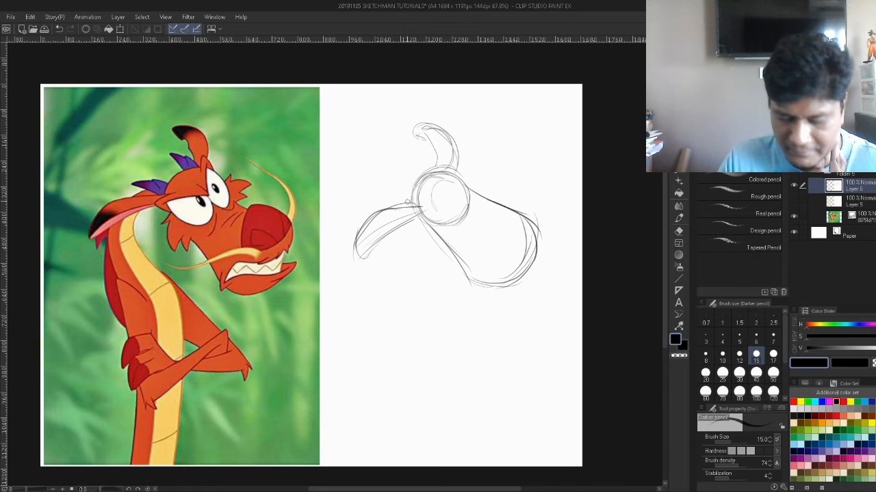
{"action": "mouse_move", "coordinate": [410, 185]}
{"action": "left_mouse_down"}
{"action": "mouse_move", "coordinate": [373, 216]}
{"action": "mouse_move", "coordinate": [432, 181]}
{"action": "mouse_move", "coordinate": [383, 223]}
{"action": "left_mouse_up"}
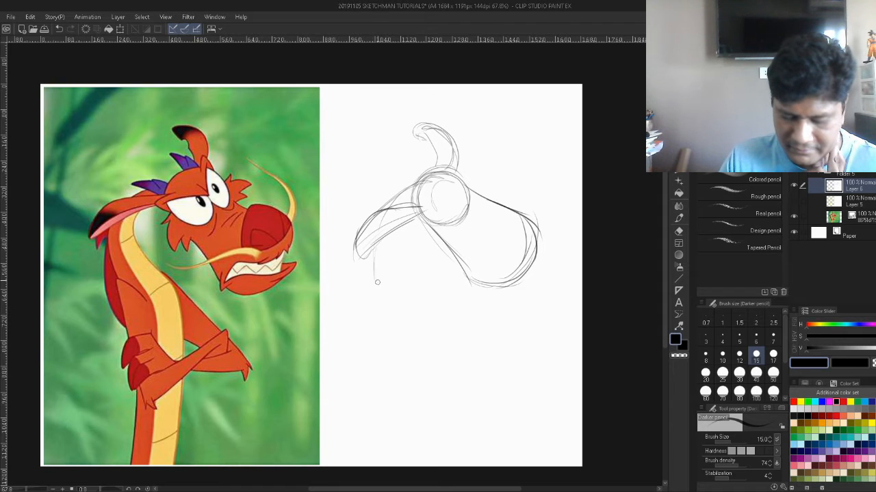
- Sketch the curved front of the neck and the outer line of the back down towards the arms
{"action": "mouse_move", "coordinate": [376, 288]}
{"action": "left_mouse_down"}
{"action": "mouse_move", "coordinate": [376, 243]}
{"action": "mouse_move", "coordinate": [387, 279]}
{"action": "mouse_move", "coordinate": [409, 218]}
{"action": "mouse_move", "coordinate": [414, 274]}
{"action": "left_mouse_up"}
{"action": "mouse_move", "coordinate": [400, 245]}
{"action": "left_mouse_down"}
{"action": "mouse_move", "coordinate": [420, 262]}
{"action": "mouse_move", "coordinate": [442, 294]}
{"action": "mouse_move", "coordinate": [403, 244]}
{"action": "mouse_move", "coordinate": [450, 305]}
{"action": "left_mouse_up"}
{"action": "left_click_drag", "start_coordinate": [411, 265], "coordinate": [460, 311]}
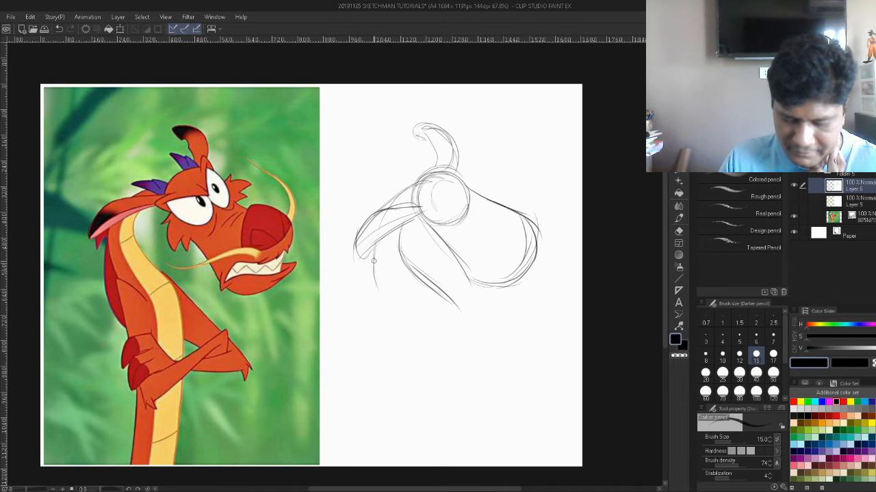
{"action": "mouse_move", "coordinate": [373, 260]}
{"action": "left_mouse_down"}
{"action": "mouse_move", "coordinate": [390, 315]}
{"action": "mouse_move", "coordinate": [378, 310]}
{"action": "mouse_move", "coordinate": [373, 252]}
{"action": "mouse_move", "coordinate": [369, 299]}
{"action": "mouse_move", "coordinate": [364, 283]}
{"action": "mouse_move", "coordinate": [391, 335]}
{"action": "left_mouse_up"}
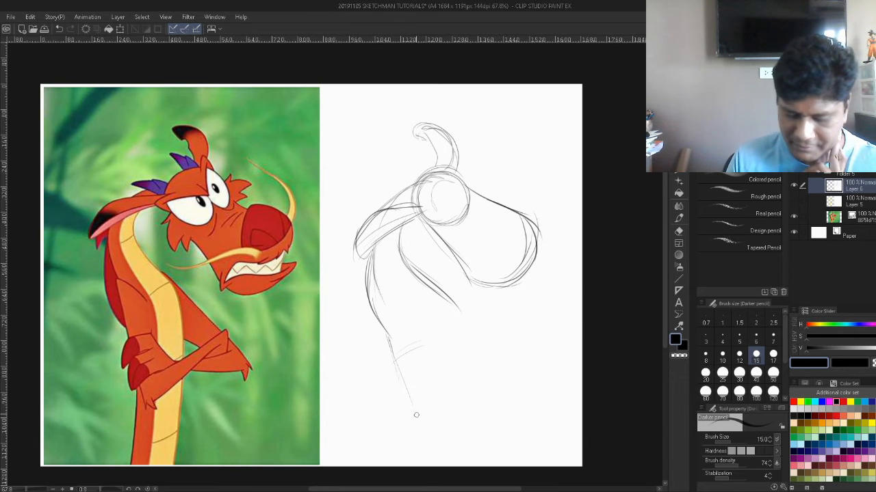
- Block in the near arm as a bent angular shape and draw the chest and far upper arm lines to the elbow
{"action": "mouse_move", "coordinate": [385, 337]}
{"action": "left_mouse_down"}
{"action": "mouse_move", "coordinate": [426, 410]}
{"action": "mouse_move", "coordinate": [495, 348]}
{"action": "left_mouse_up"}
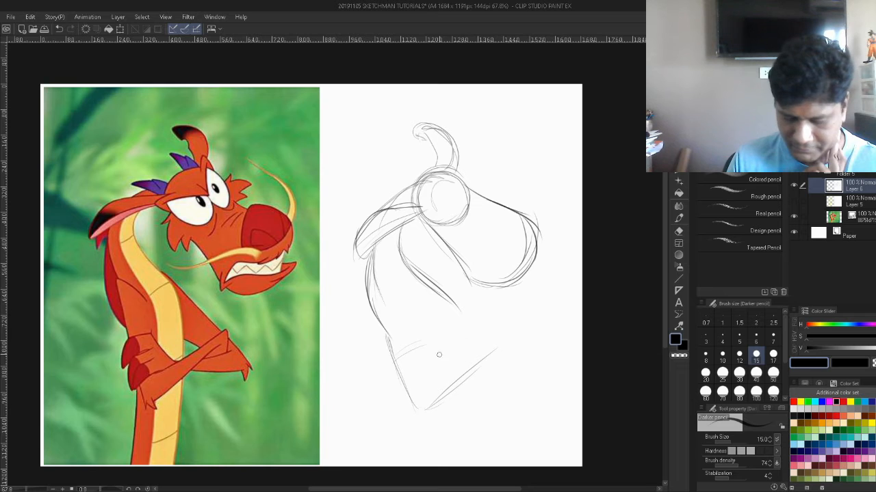
{"action": "mouse_move", "coordinate": [423, 338]}
{"action": "left_mouse_down"}
{"action": "mouse_move", "coordinate": [428, 374]}
{"action": "mouse_move", "coordinate": [493, 342]}
{"action": "left_mouse_up"}
{"action": "left_click_drag", "start_coordinate": [438, 370], "coordinate": [508, 331]}
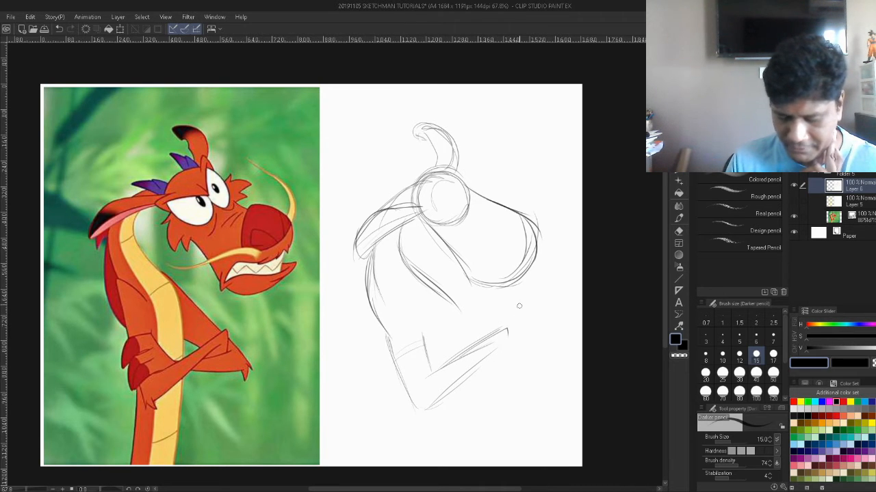
{"action": "mouse_move", "coordinate": [441, 294]}
{"action": "left_mouse_down"}
{"action": "mouse_move", "coordinate": [462, 339]}
{"action": "mouse_move", "coordinate": [455, 305]}
{"action": "mouse_move", "coordinate": [464, 309]}
{"action": "mouse_move", "coordinate": [454, 301]}
{"action": "mouse_move", "coordinate": [541, 359]}
{"action": "left_mouse_up"}
{"action": "left_click_drag", "start_coordinate": [507, 332], "coordinate": [510, 347]}
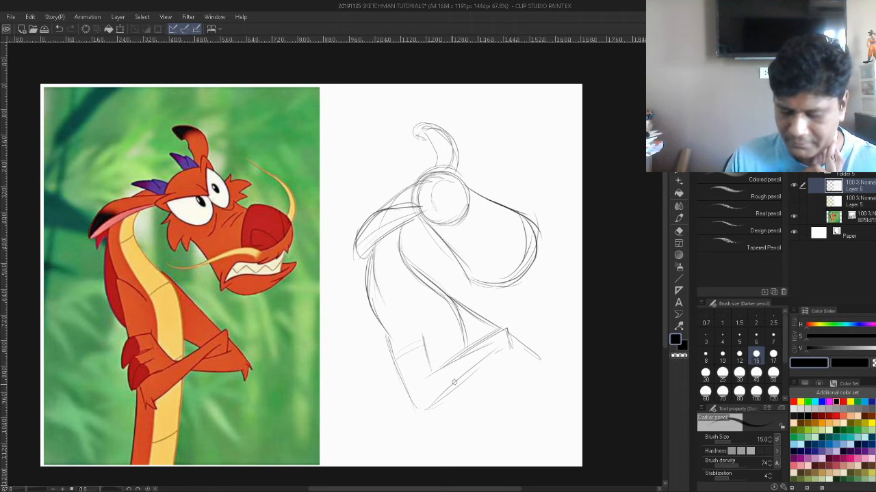
- Darken the near arm's inner and outer outlines with firmer straight strokes
{"action": "left_click_drag", "start_coordinate": [424, 409], "coordinate": [495, 342]}
{"action": "left_click_drag", "start_coordinate": [431, 371], "coordinate": [498, 334]}
{"action": "left_click_drag", "start_coordinate": [423, 335], "coordinate": [432, 366]}
{"action": "left_click_drag", "start_coordinate": [386, 329], "coordinate": [414, 404]}
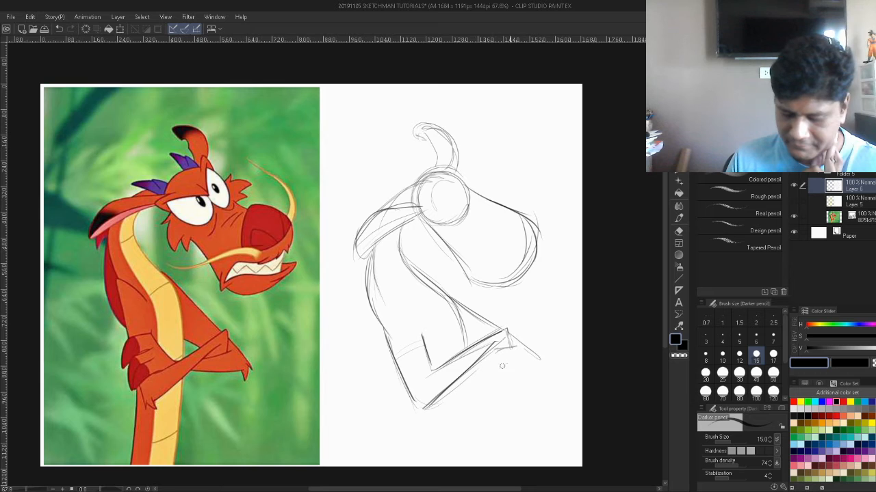
- Sketch the underside of the far arm to its pointed elbow and define the gap between arm and chest
{"action": "left_click_drag", "start_coordinate": [463, 374], "coordinate": [549, 364]}
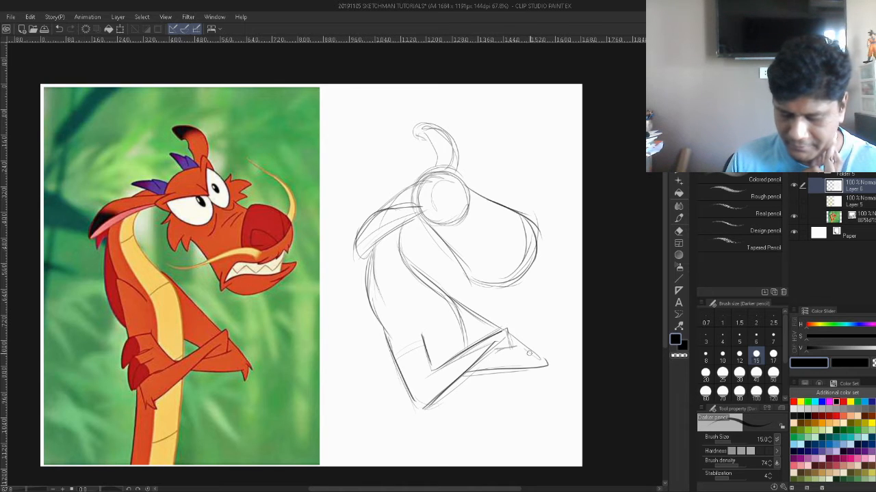
{"action": "left_click_drag", "start_coordinate": [470, 334], "coordinate": [476, 344]}
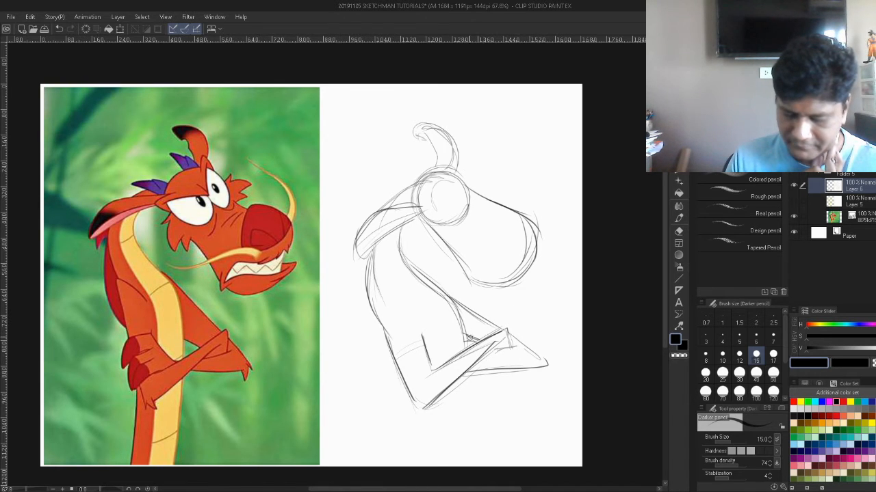
{"action": "left_click_drag", "start_coordinate": [452, 301], "coordinate": [459, 342]}
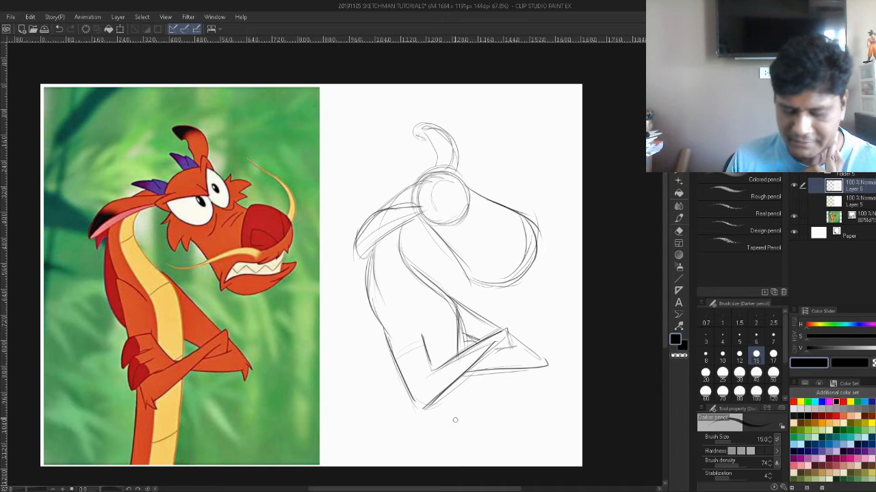
- Draw both sides of the lower body from beneath the crossed arms to the page edge and darken them
{"action": "mouse_move", "coordinate": [462, 381]}
{"action": "left_mouse_down"}
{"action": "mouse_move", "coordinate": [452, 442]}
{"action": "mouse_move", "coordinate": [457, 375]}
{"action": "mouse_move", "coordinate": [452, 460]}
{"action": "left_mouse_up"}
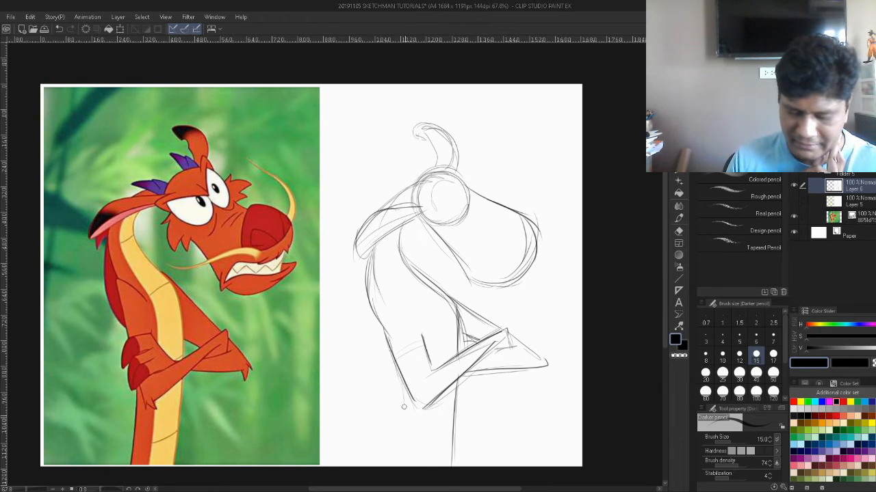
{"action": "left_click_drag", "start_coordinate": [399, 388], "coordinate": [398, 457]}
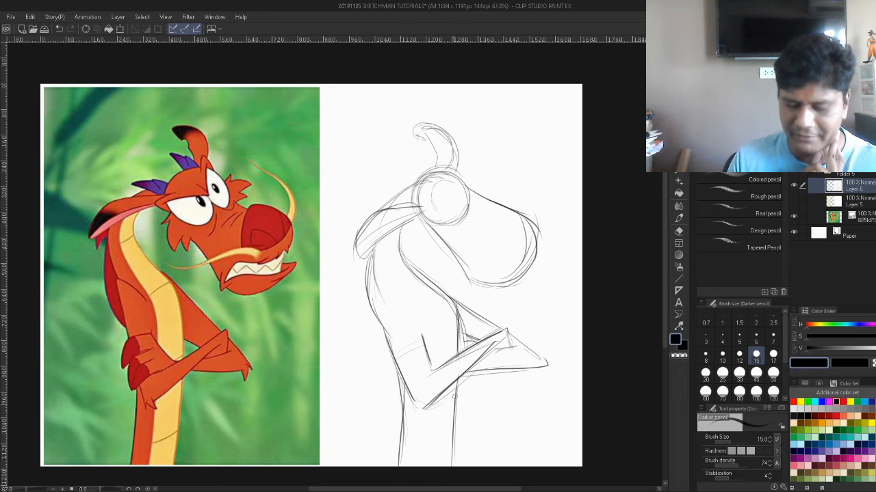
{"action": "left_click_drag", "start_coordinate": [455, 374], "coordinate": [452, 468]}
{"action": "left_click_drag", "start_coordinate": [401, 377], "coordinate": [398, 468]}
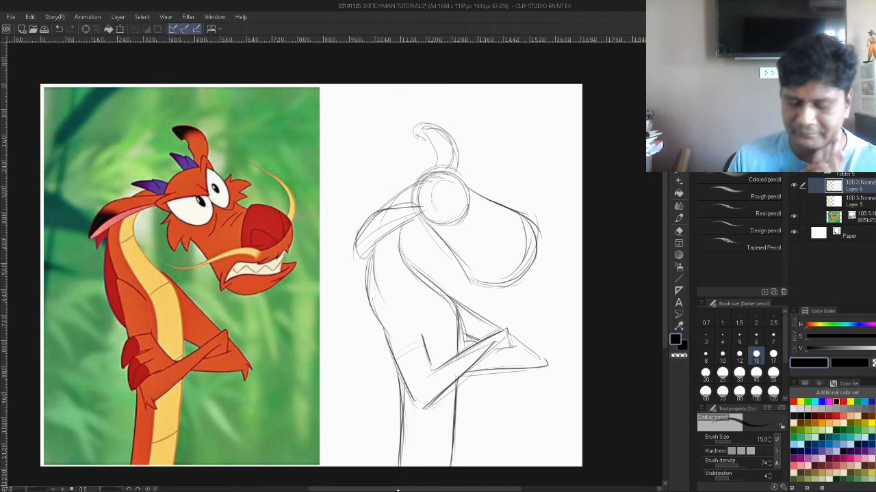
- Mark the near shoulder with an angled line, firm up the back beside it, and refine the far elbow's shape
{"action": "mouse_move", "coordinate": [398, 376]}
{"action": "left_mouse_down"}
{"action": "mouse_move", "coordinate": [387, 314]}
{"action": "mouse_move", "coordinate": [387, 342]}
{"action": "left_mouse_up"}
{"action": "mouse_move", "coordinate": [381, 293]}
{"action": "left_mouse_down"}
{"action": "mouse_move", "coordinate": [387, 330]}
{"action": "mouse_move", "coordinate": [413, 308]}
{"action": "left_mouse_up"}
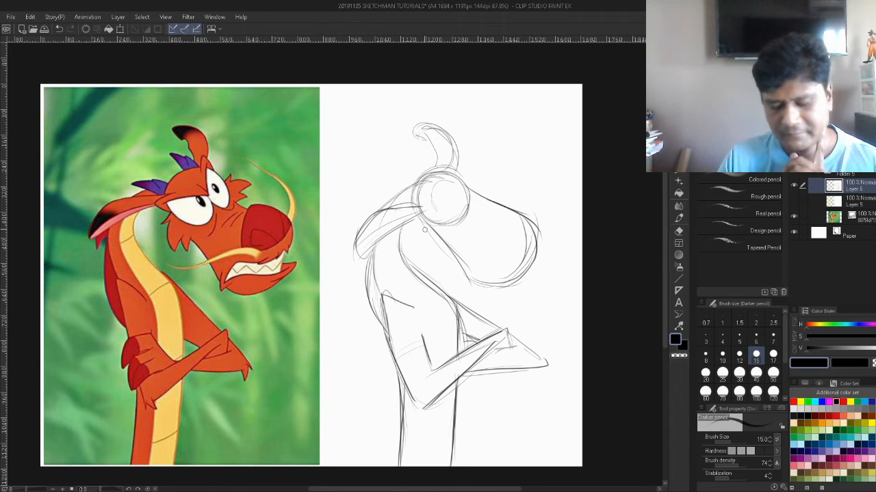
{"action": "mouse_move", "coordinate": [478, 373]}
{"action": "left_mouse_down"}
{"action": "mouse_move", "coordinate": [527, 365]}
{"action": "mouse_move", "coordinate": [524, 344]}
{"action": "left_mouse_up"}
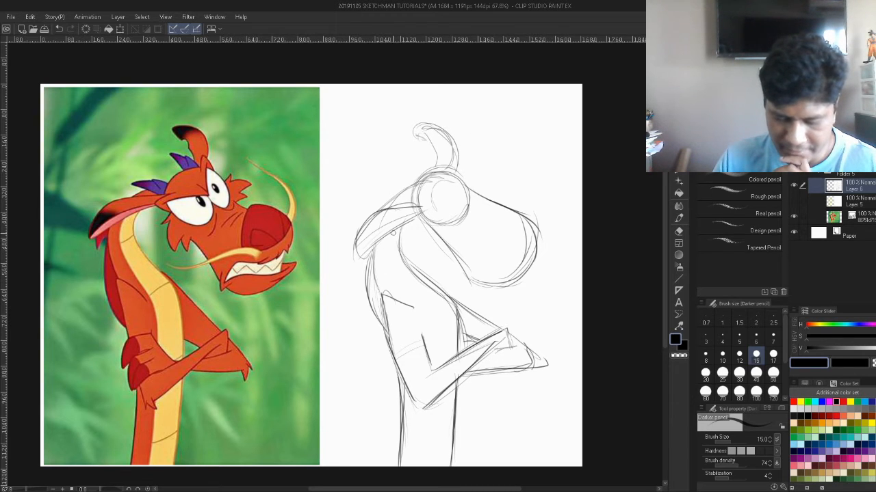
- Draw the belly band's inner edge along the neck and lower body and add its curved segment lines
{"action": "mouse_move", "coordinate": [387, 243]}
{"action": "left_mouse_down"}
{"action": "mouse_move", "coordinate": [430, 346]}
{"action": "mouse_move", "coordinate": [431, 370]}
{"action": "left_mouse_up"}
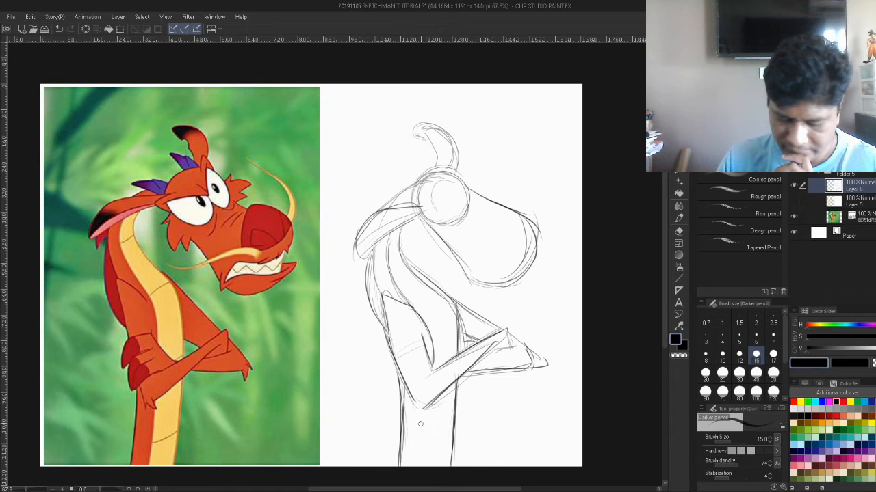
{"action": "left_click_drag", "start_coordinate": [428, 408], "coordinate": [425, 468]}
{"action": "left_click_drag", "start_coordinate": [450, 440], "coordinate": [429, 448]}
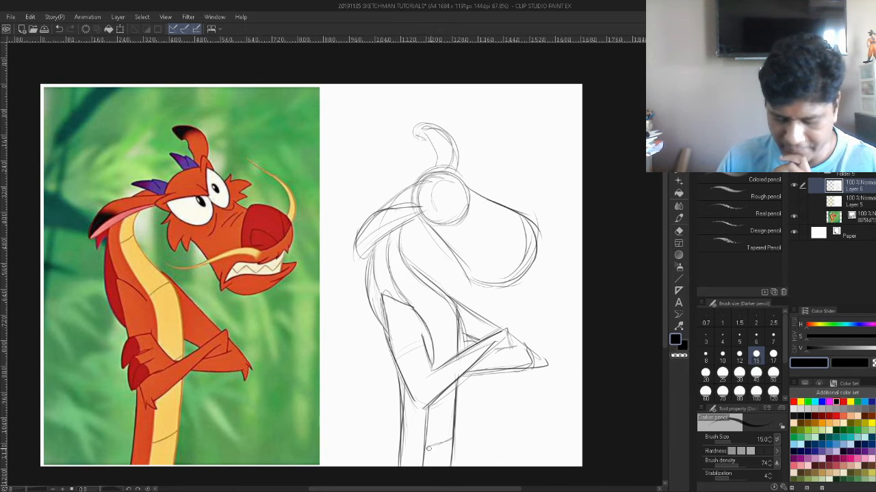
{"action": "left_click_drag", "start_coordinate": [432, 363], "coordinate": [453, 351]}
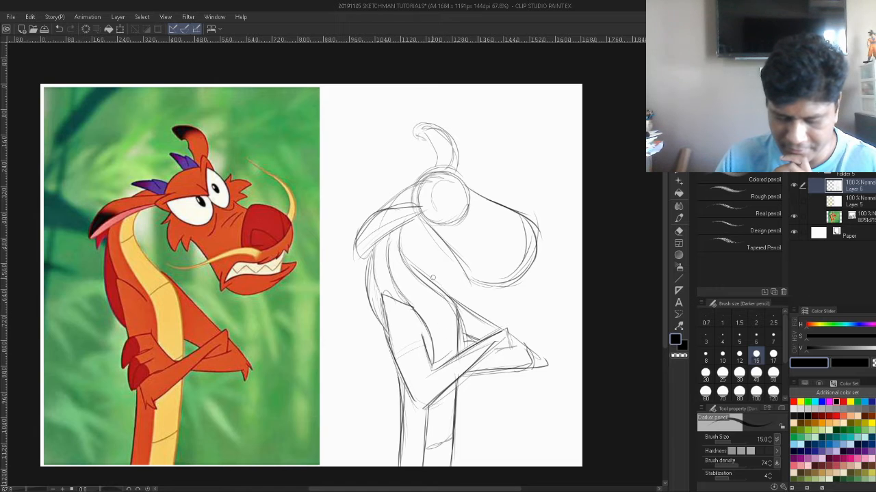
{"action": "left_click_drag", "start_coordinate": [419, 320], "coordinate": [444, 305]}
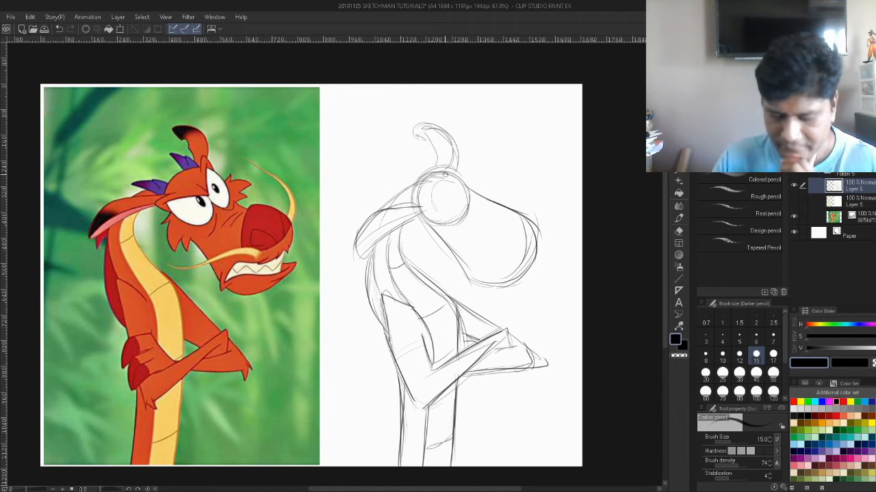
- Sketch two overlapping round eyes on the head, erase the lines crossing their upper parts, and draw the near eye's angry brow
{"action": "mouse_move", "coordinate": [448, 181]}
{"action": "left_mouse_down"}
{"action": "mouse_move", "coordinate": [464, 209]}
{"action": "mouse_move", "coordinate": [448, 192]}
{"action": "mouse_move", "coordinate": [460, 175]}
{"action": "mouse_move", "coordinate": [457, 201]}
{"action": "mouse_move", "coordinate": [477, 197]}
{"action": "mouse_move", "coordinate": [474, 204]}
{"action": "left_mouse_up"}
{"action": "mouse_move", "coordinate": [422, 194]}
{"action": "left_mouse_down"}
{"action": "mouse_move", "coordinate": [431, 217]}
{"action": "mouse_move", "coordinate": [431, 192]}
{"action": "mouse_move", "coordinate": [438, 223]}
{"action": "mouse_move", "coordinate": [452, 213]}
{"action": "mouse_move", "coordinate": [427, 199]}
{"action": "mouse_move", "coordinate": [458, 205]}
{"action": "mouse_move", "coordinate": [449, 229]}
{"action": "mouse_move", "coordinate": [469, 214]}
{"action": "left_mouse_up"}
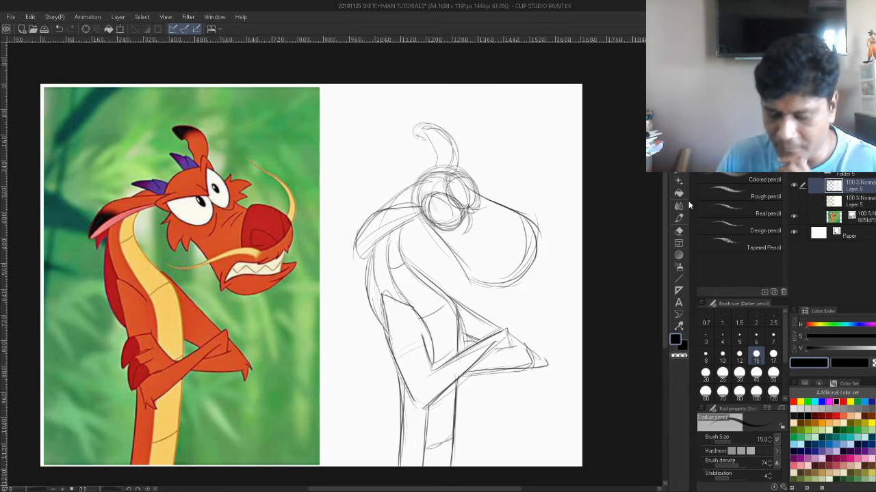
{"action": "left_click", "coordinate": [678, 232]}
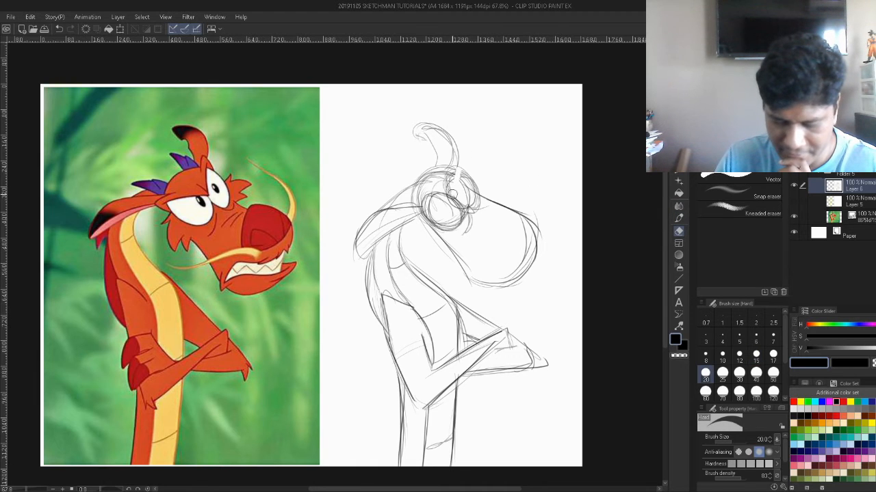
{"action": "mouse_move", "coordinate": [451, 174]}
{"action": "left_mouse_down"}
{"action": "mouse_move", "coordinate": [420, 204]}
{"action": "mouse_move", "coordinate": [441, 194]}
{"action": "left_mouse_up"}
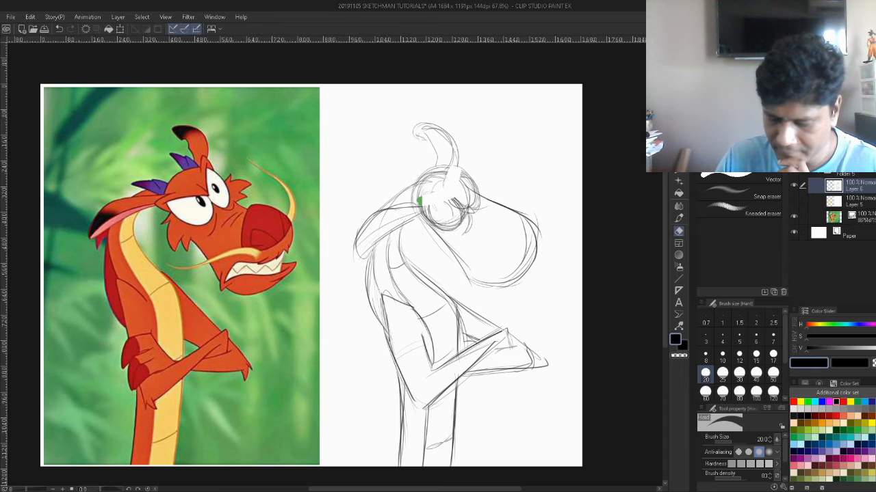
{"action": "key", "text": "p"}
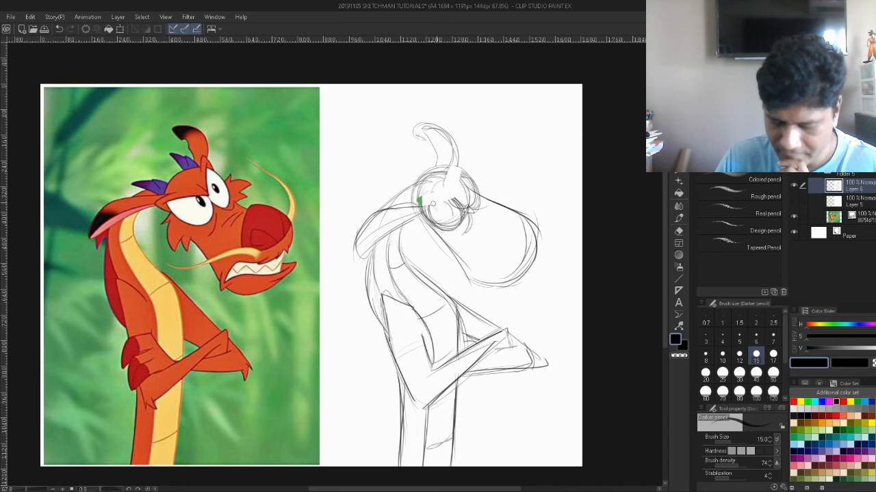
{"action": "left_click_drag", "start_coordinate": [446, 198], "coordinate": [418, 201]}
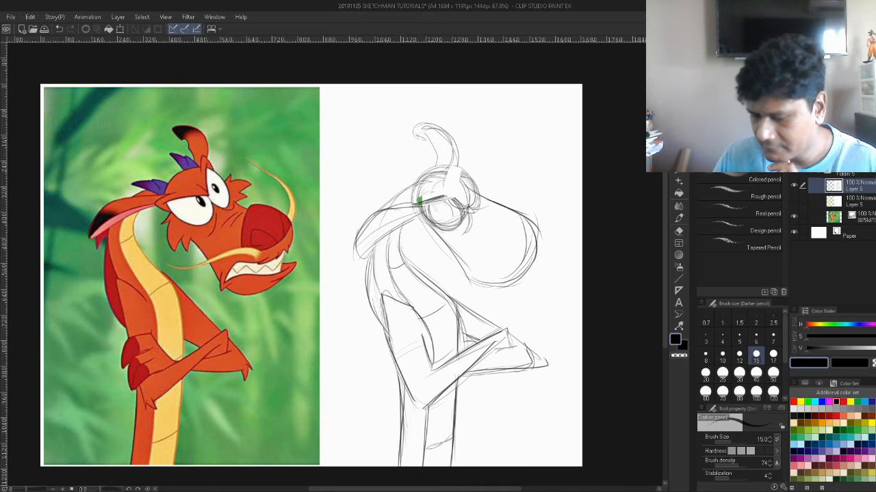
- Add a new layer beneath the sketch layer, fill the drawing half of the page with white, and return to the sketch layer
{"action": "key", "text": "ctrl+shift+n"}
{"action": "left_click_drag", "start_coordinate": [868, 192], "coordinate": [846, 212]}
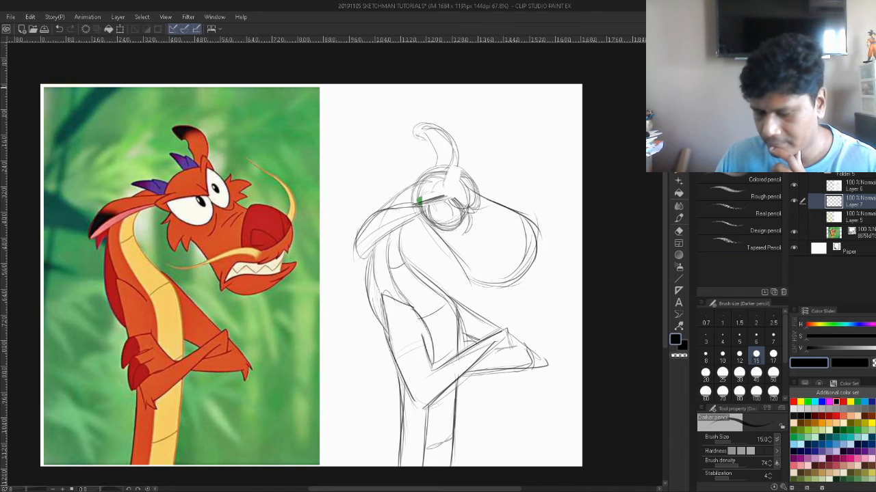
{"action": "key", "text": "m"}
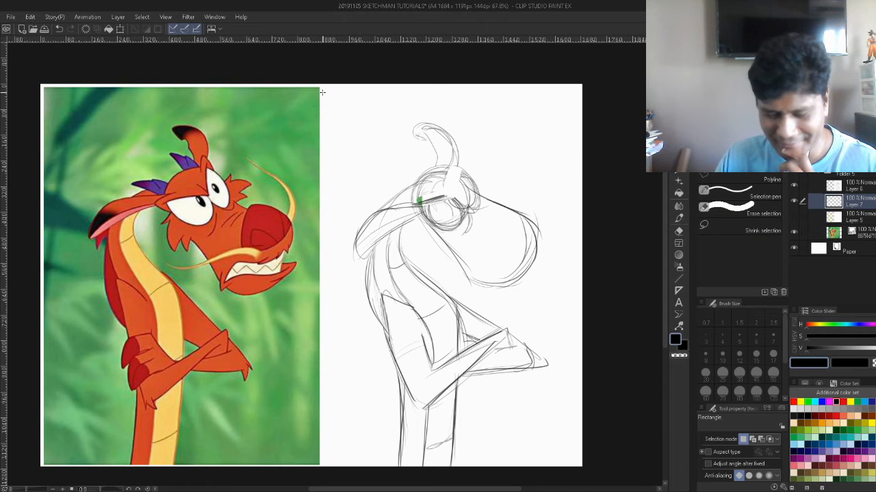
{"action": "mouse_move", "coordinate": [318, 77]}
{"action": "left_mouse_down"}
{"action": "mouse_move", "coordinate": [411, 278]}
{"action": "mouse_move", "coordinate": [583, 485]}
{"action": "mouse_move", "coordinate": [590, 479]}
{"action": "left_mouse_up"}
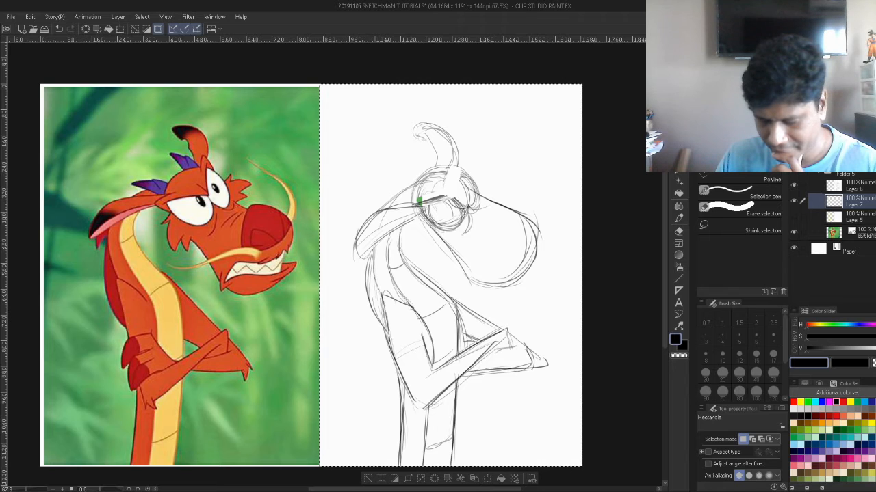
{"action": "key", "text": "x"}
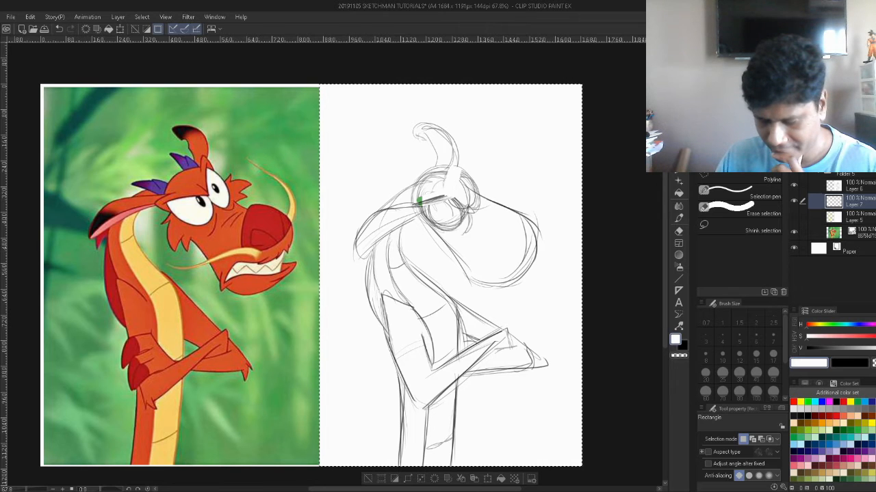
{"action": "left_click", "coordinate": [367, 479]}
{"action": "left_click", "coordinate": [837, 185]}
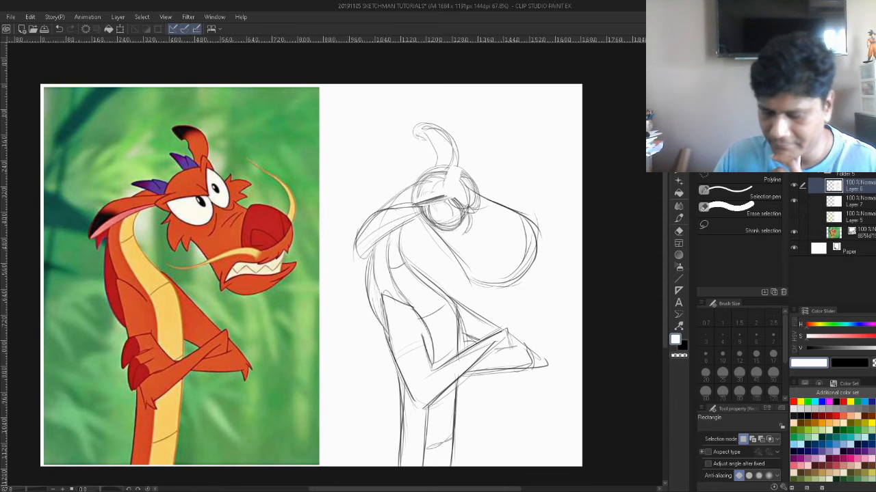
- Pencil in black the pupils, the far eye's pointed brow, and the spiky fur tuft beside the far eye
{"action": "key", "text": "p"}
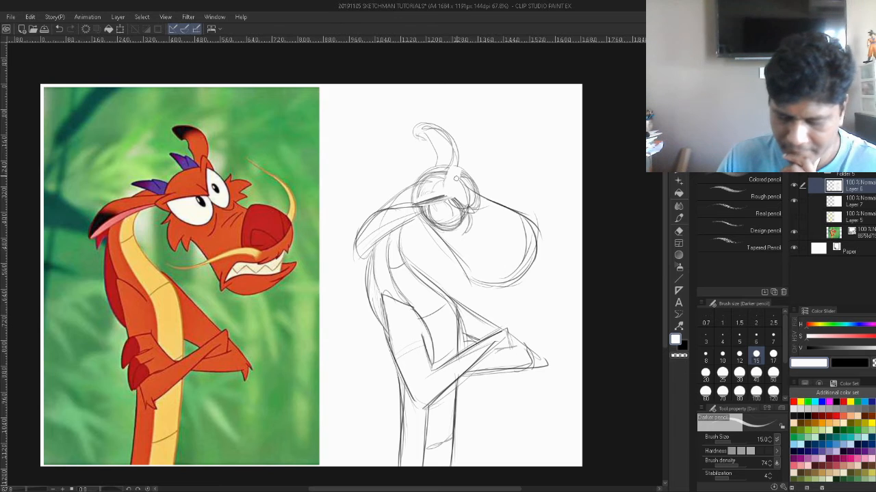
{"action": "left_click", "coordinate": [851, 364]}
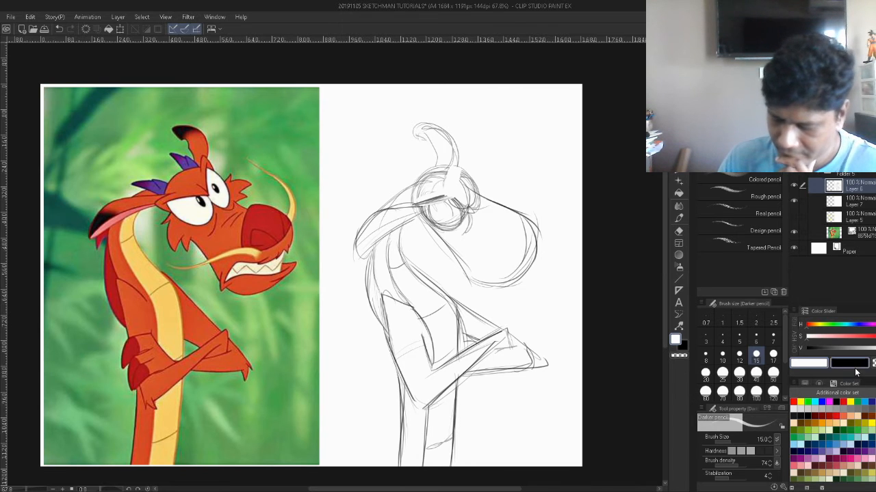
{"action": "mouse_move", "coordinate": [451, 195]}
{"action": "left_mouse_down"}
{"action": "mouse_move", "coordinate": [462, 162]}
{"action": "mouse_move", "coordinate": [447, 184]}
{"action": "mouse_move", "coordinate": [462, 172]}
{"action": "mouse_move", "coordinate": [453, 192]}
{"action": "mouse_move", "coordinate": [478, 187]}
{"action": "mouse_move", "coordinate": [464, 196]}
{"action": "mouse_move", "coordinate": [462, 186]}
{"action": "mouse_move", "coordinate": [466, 194]}
{"action": "mouse_move", "coordinate": [448, 213]}
{"action": "mouse_move", "coordinate": [445, 205]}
{"action": "mouse_move", "coordinate": [452, 233]}
{"action": "mouse_move", "coordinate": [487, 172]}
{"action": "mouse_move", "coordinate": [502, 182]}
{"action": "left_mouse_up"}
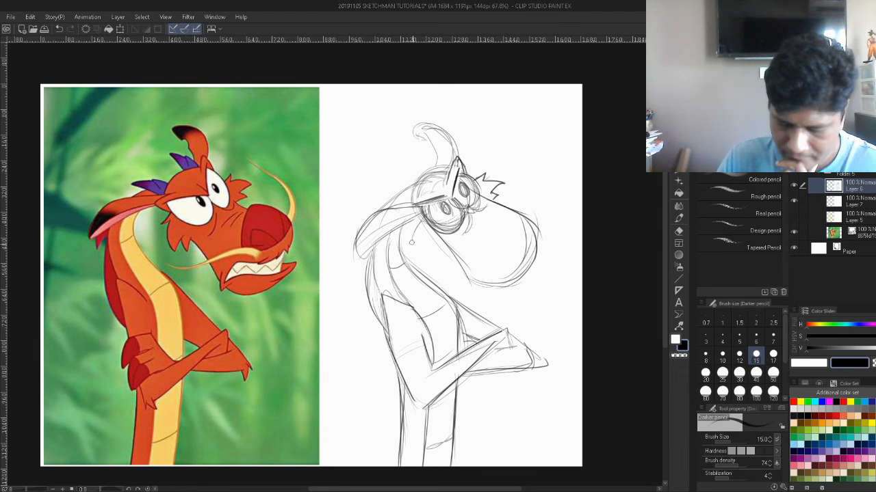
- Sketch the near cheek's spiky fur tufts and the lower jaw curving forward from a pointed chin
{"action": "mouse_move", "coordinate": [424, 221]}
{"action": "left_mouse_down"}
{"action": "mouse_move", "coordinate": [413, 246]}
{"action": "mouse_move", "coordinate": [425, 238]}
{"action": "mouse_move", "coordinate": [428, 265]}
{"action": "mouse_move", "coordinate": [437, 245]}
{"action": "mouse_move", "coordinate": [441, 262]}
{"action": "mouse_move", "coordinate": [441, 252]}
{"action": "mouse_move", "coordinate": [472, 281]}
{"action": "left_mouse_up"}
{"action": "left_click_drag", "start_coordinate": [446, 245], "coordinate": [477, 286]}
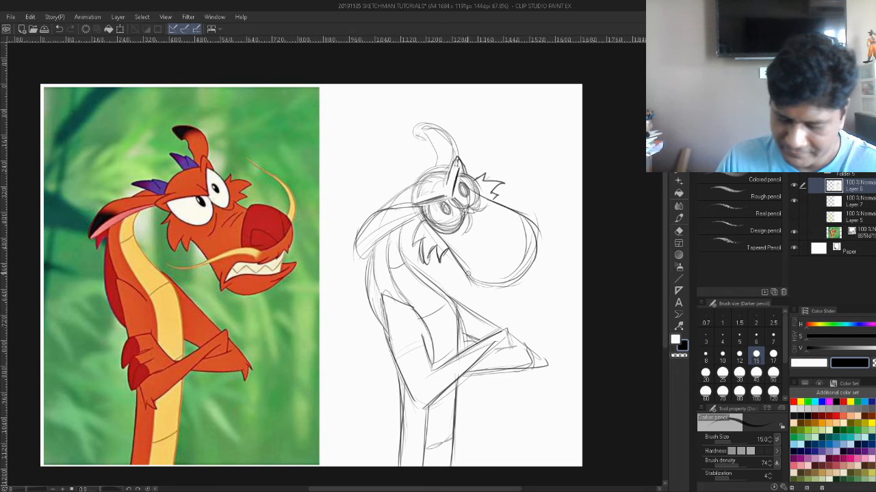
{"action": "mouse_move", "coordinate": [457, 256]}
{"action": "left_mouse_down"}
{"action": "mouse_move", "coordinate": [485, 298]}
{"action": "mouse_move", "coordinate": [498, 282]}
{"action": "mouse_move", "coordinate": [535, 290]}
{"action": "mouse_move", "coordinate": [553, 251]}
{"action": "mouse_move", "coordinate": [527, 294]}
{"action": "left_mouse_up"}
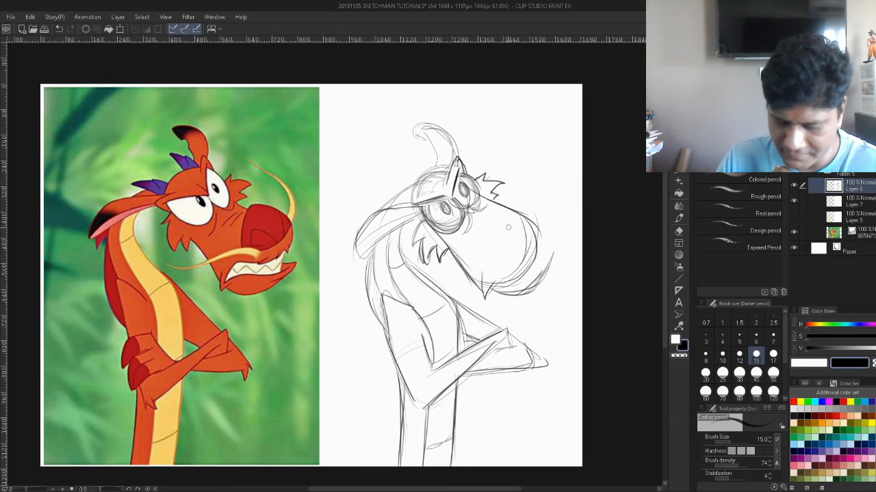
- Draw the muzzle wrinkles, the large nose with its nostril, and the snarling mouth line beneath it
{"action": "mouse_move", "coordinate": [486, 243]}
{"action": "left_mouse_down"}
{"action": "mouse_move", "coordinate": [505, 218]}
{"action": "mouse_move", "coordinate": [498, 221]}
{"action": "left_mouse_up"}
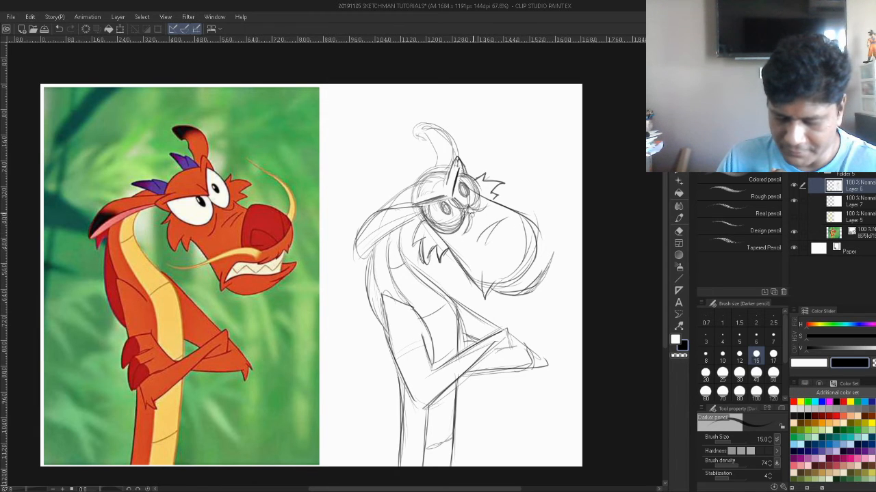
{"action": "left_click_drag", "start_coordinate": [506, 214], "coordinate": [504, 248]}
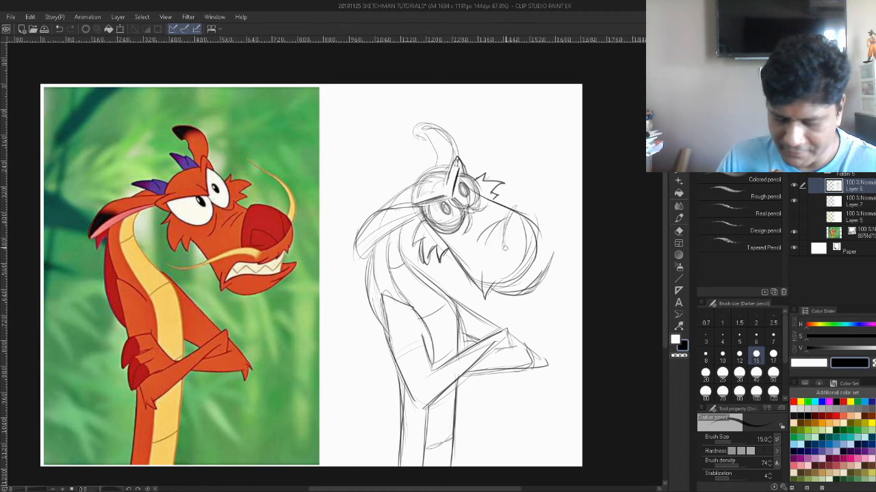
{"action": "mouse_move", "coordinate": [516, 206]}
{"action": "left_mouse_down"}
{"action": "mouse_move", "coordinate": [505, 228]}
{"action": "mouse_move", "coordinate": [530, 207]}
{"action": "mouse_move", "coordinate": [552, 234]}
{"action": "left_mouse_up"}
{"action": "mouse_move", "coordinate": [506, 256]}
{"action": "left_mouse_down"}
{"action": "mouse_move", "coordinate": [549, 235]}
{"action": "mouse_move", "coordinate": [515, 257]}
{"action": "left_mouse_up"}
{"action": "mouse_move", "coordinate": [547, 226]}
{"action": "left_mouse_down"}
{"action": "mouse_move", "coordinate": [536, 251]}
{"action": "mouse_move", "coordinate": [520, 255]}
{"action": "mouse_move", "coordinate": [548, 236]}
{"action": "mouse_move", "coordinate": [549, 246]}
{"action": "left_mouse_up"}
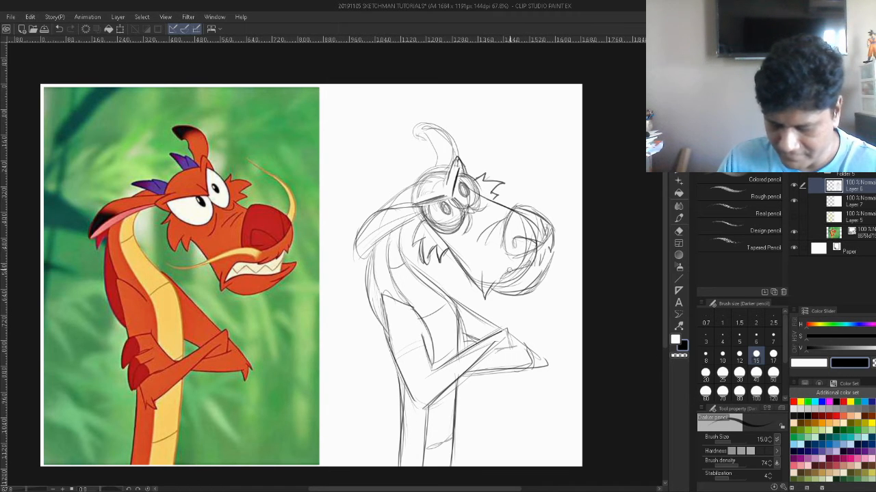
{"action": "mouse_move", "coordinate": [528, 263]}
{"action": "left_mouse_down"}
{"action": "mouse_move", "coordinate": [501, 263]}
{"action": "mouse_move", "coordinate": [546, 245]}
{"action": "left_mouse_up"}
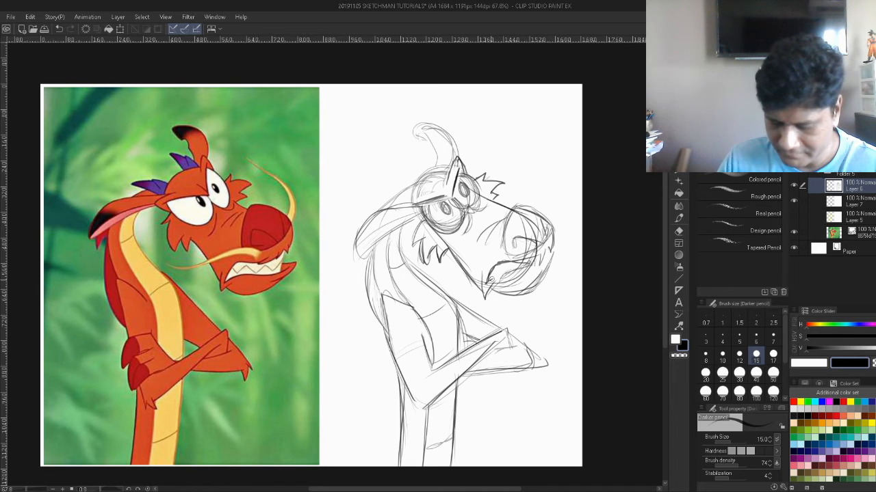
{"action": "left_click_drag", "start_coordinate": [487, 281], "coordinate": [559, 254]}
- Erase the overlapping construction lines inside the nose and around the mouth and lower jaw
{"action": "left_click", "coordinate": [678, 231]}
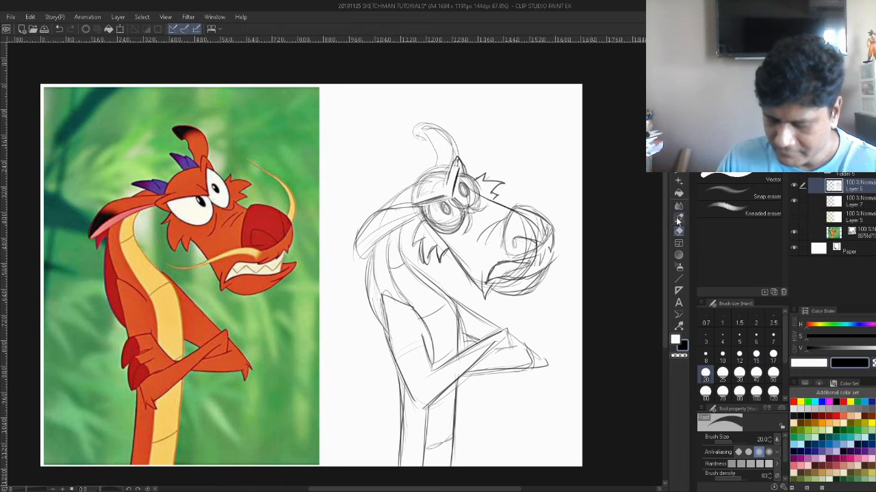
{"action": "mouse_move", "coordinate": [504, 270]}
{"action": "left_mouse_down"}
{"action": "mouse_move", "coordinate": [531, 273]}
{"action": "mouse_move", "coordinate": [518, 225]}
{"action": "mouse_move", "coordinate": [533, 234]}
{"action": "mouse_move", "coordinate": [526, 229]}
{"action": "mouse_move", "coordinate": [527, 257]}
{"action": "left_mouse_up"}
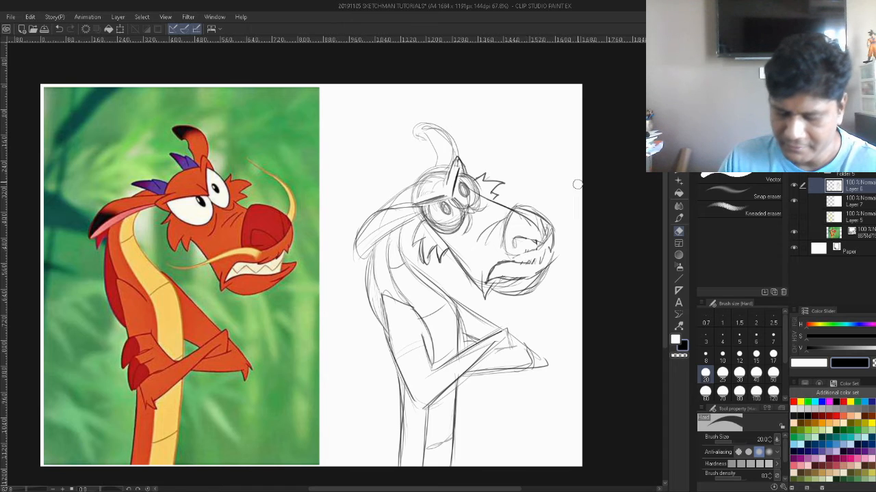
{"action": "left_click_drag", "start_coordinate": [533, 219], "coordinate": [540, 237]}
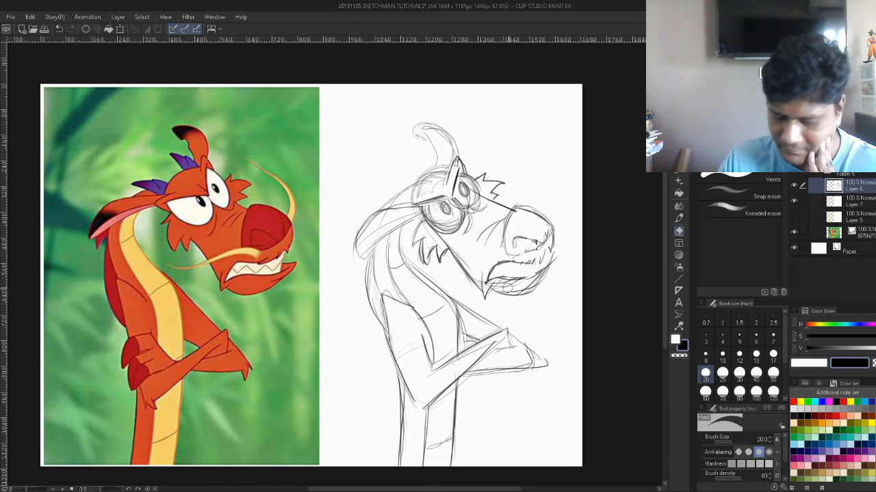
{"action": "mouse_move", "coordinate": [508, 287]}
{"action": "left_mouse_down"}
{"action": "mouse_move", "coordinate": [517, 284]}
{"action": "mouse_move", "coordinate": [512, 272]}
{"action": "mouse_move", "coordinate": [526, 284]}
{"action": "mouse_move", "coordinate": [548, 257]}
{"action": "mouse_move", "coordinate": [563, 257]}
{"action": "mouse_move", "coordinate": [531, 275]}
{"action": "left_mouse_up"}
- Draw the jagged teeth and pointed lower lip, firm up the jaw, and clean away the stray lines around them
{"action": "key", "text": "p"}
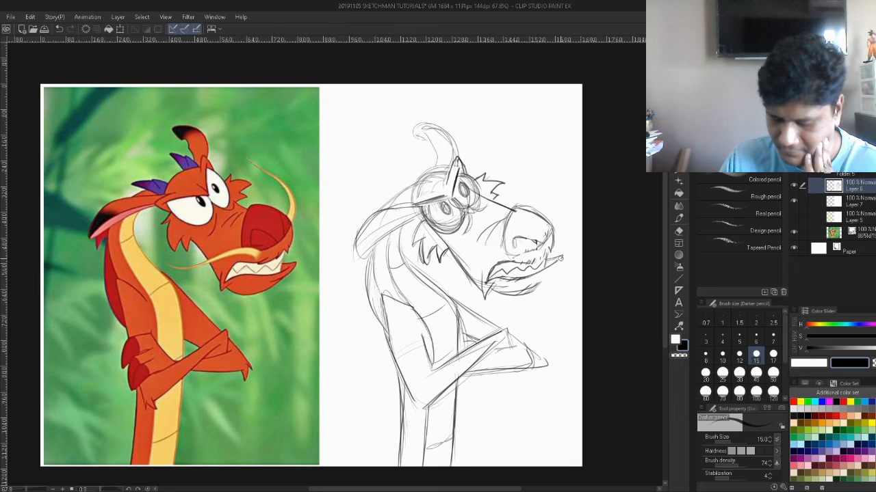
{"action": "left_click_drag", "start_coordinate": [558, 262], "coordinate": [511, 294]}
{"action": "left_click", "coordinate": [680, 231]}
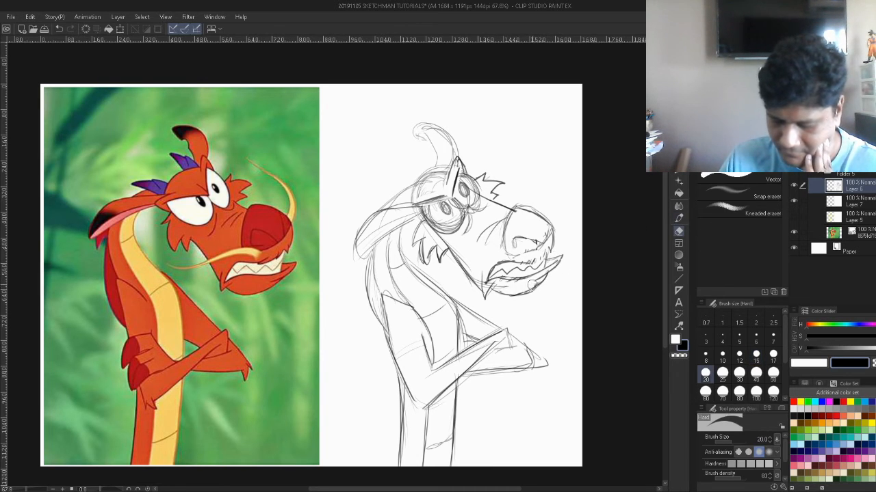
{"action": "mouse_move", "coordinate": [500, 284]}
{"action": "left_mouse_down"}
{"action": "mouse_move", "coordinate": [535, 280]}
{"action": "mouse_move", "coordinate": [516, 276]}
{"action": "mouse_move", "coordinate": [546, 268]}
{"action": "mouse_move", "coordinate": [539, 253]}
{"action": "mouse_move", "coordinate": [550, 236]}
{"action": "left_mouse_up"}
{"action": "key", "text": "p"}
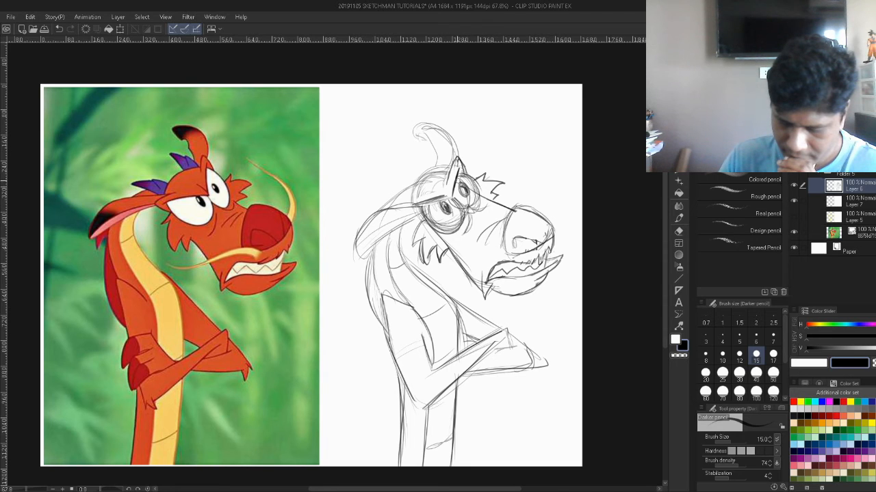
- Erase the near eye's heavy brow, redraw it with a pointed outer corner, and firm up the top of the head
{"action": "key", "text": "e"}
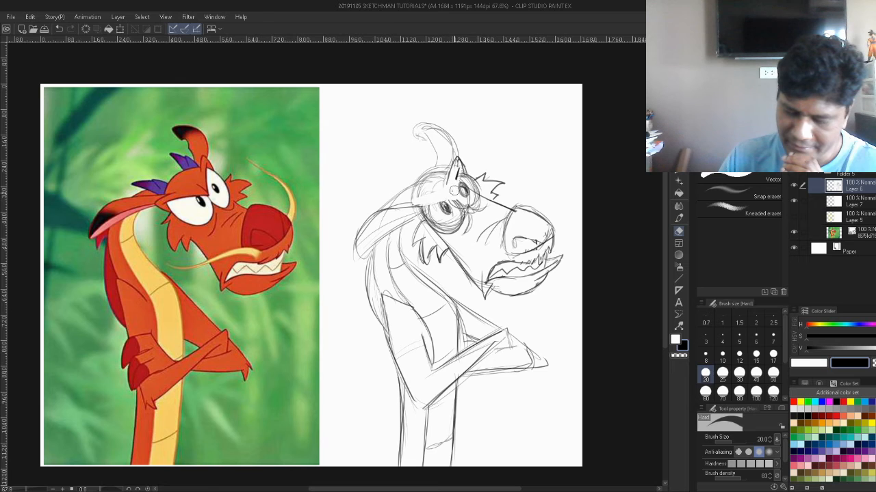
{"action": "key", "text": "p"}
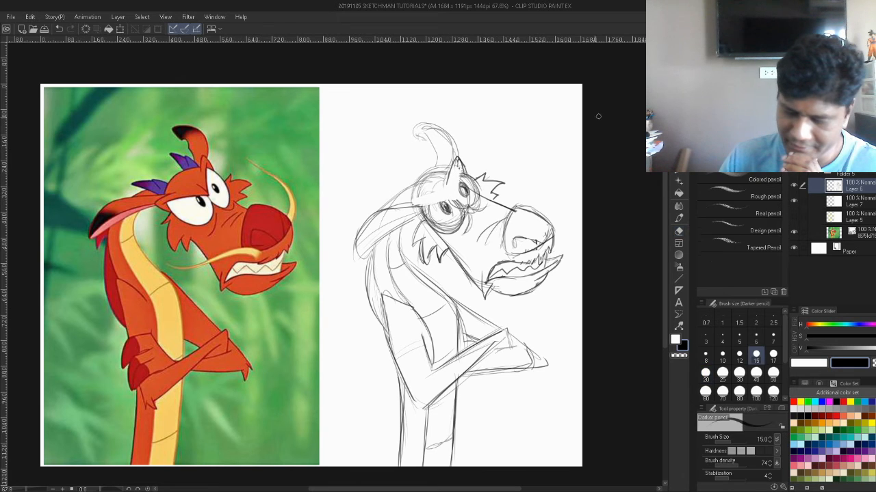
{"action": "mouse_move", "coordinate": [422, 204]}
{"action": "left_mouse_down"}
{"action": "mouse_move", "coordinate": [446, 226]}
{"action": "mouse_move", "coordinate": [426, 201]}
{"action": "mouse_move", "coordinate": [461, 196]}
{"action": "left_mouse_up"}
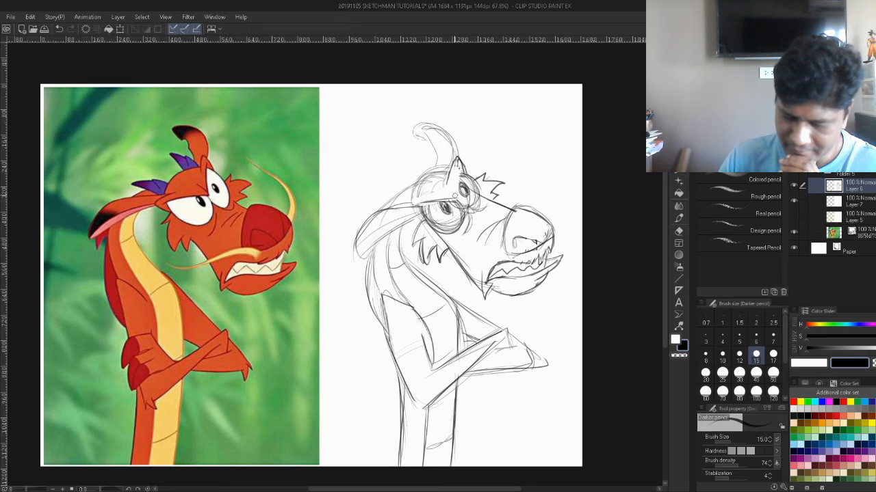
{"action": "mouse_move", "coordinate": [457, 198]}
{"action": "left_mouse_down"}
{"action": "mouse_move", "coordinate": [455, 174]}
{"action": "mouse_move", "coordinate": [456, 198]}
{"action": "left_mouse_up"}
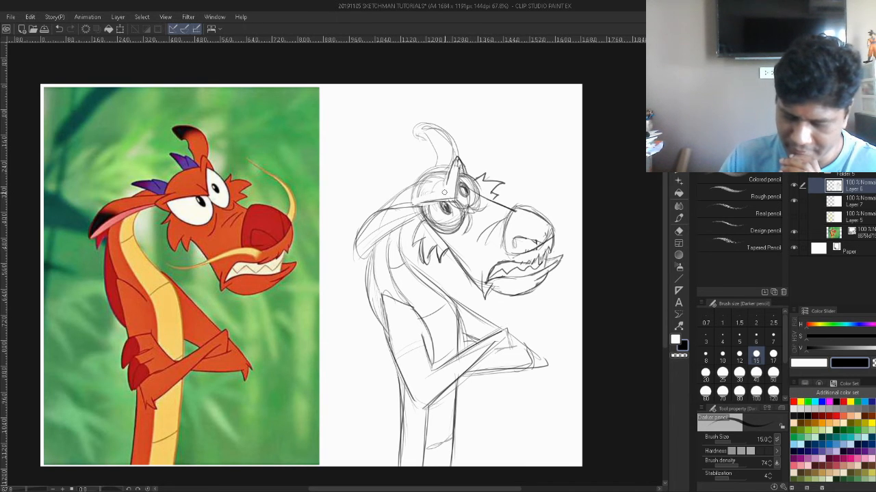
{"action": "left_click_drag", "start_coordinate": [439, 193], "coordinate": [414, 199]}
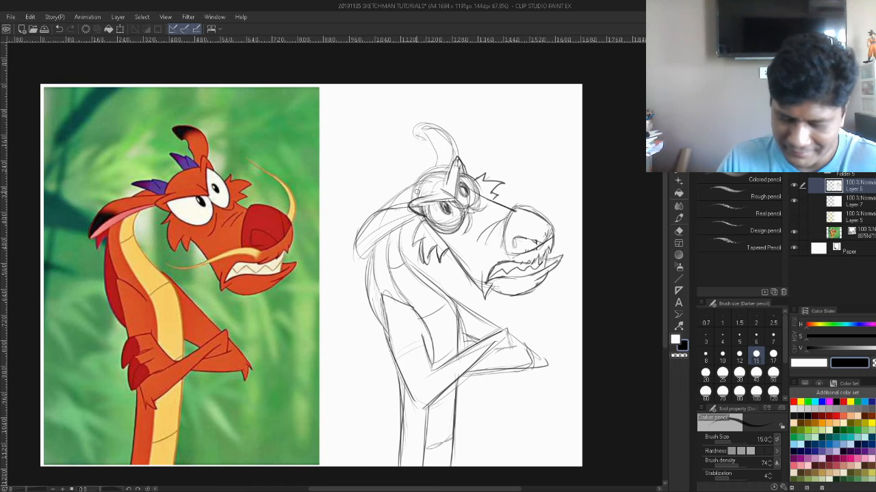
{"action": "left_click_drag", "start_coordinate": [414, 199], "coordinate": [440, 168]}
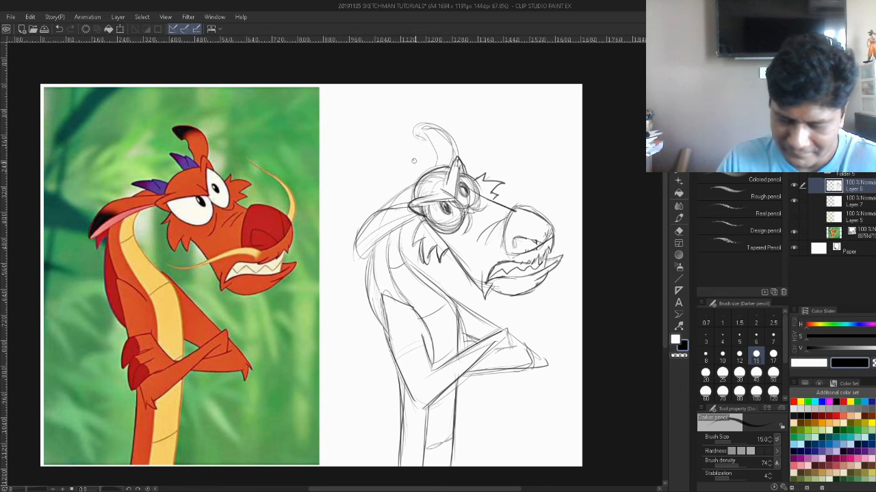
- Add the small spikes behind the horn and above the ear, and darken the outlines and tips of the horn and ear
{"action": "mouse_move", "coordinate": [412, 156]}
{"action": "left_mouse_down"}
{"action": "mouse_move", "coordinate": [434, 162]}
{"action": "mouse_move", "coordinate": [423, 137]}
{"action": "left_mouse_up"}
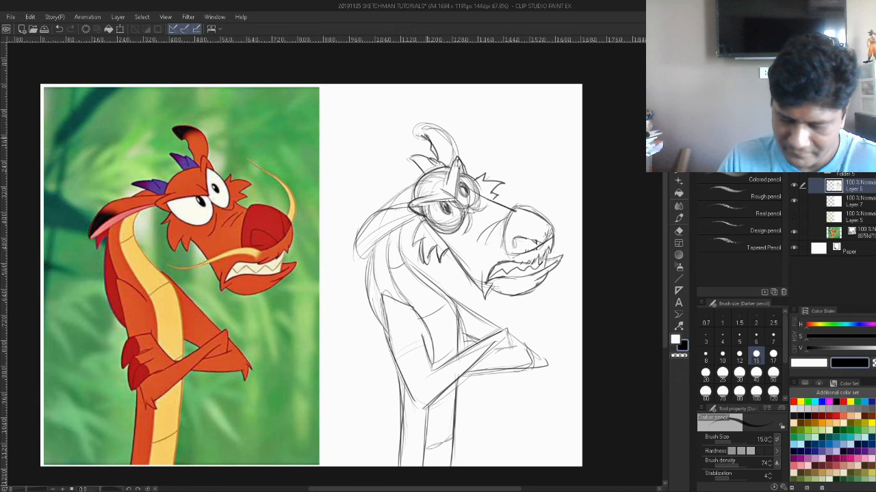
{"action": "mouse_move", "coordinate": [412, 134]}
{"action": "left_mouse_down"}
{"action": "mouse_move", "coordinate": [432, 147]}
{"action": "mouse_move", "coordinate": [446, 141]}
{"action": "mouse_move", "coordinate": [457, 157]}
{"action": "left_mouse_up"}
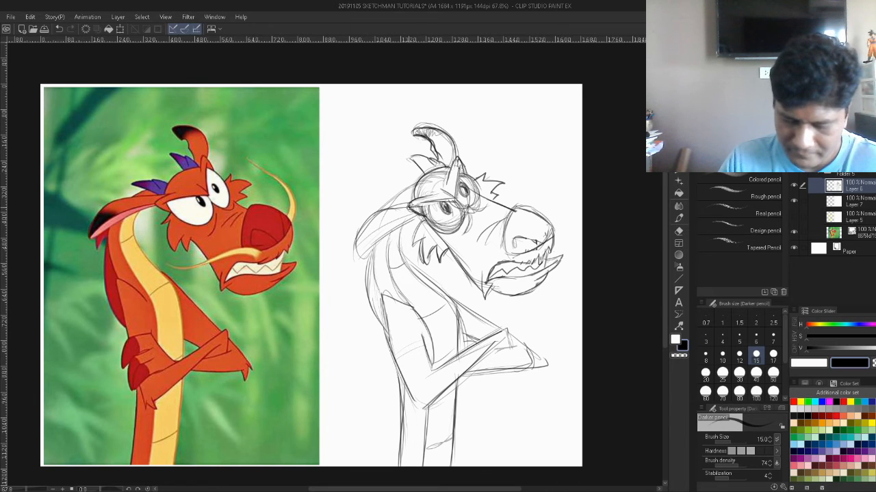
{"action": "mouse_move", "coordinate": [411, 203]}
{"action": "left_mouse_down"}
{"action": "mouse_move", "coordinate": [361, 225]}
{"action": "mouse_move", "coordinate": [357, 255]}
{"action": "mouse_move", "coordinate": [428, 210]}
{"action": "mouse_move", "coordinate": [358, 232]}
{"action": "mouse_move", "coordinate": [355, 247]}
{"action": "mouse_move", "coordinate": [364, 228]}
{"action": "mouse_move", "coordinate": [380, 244]}
{"action": "left_mouse_up"}
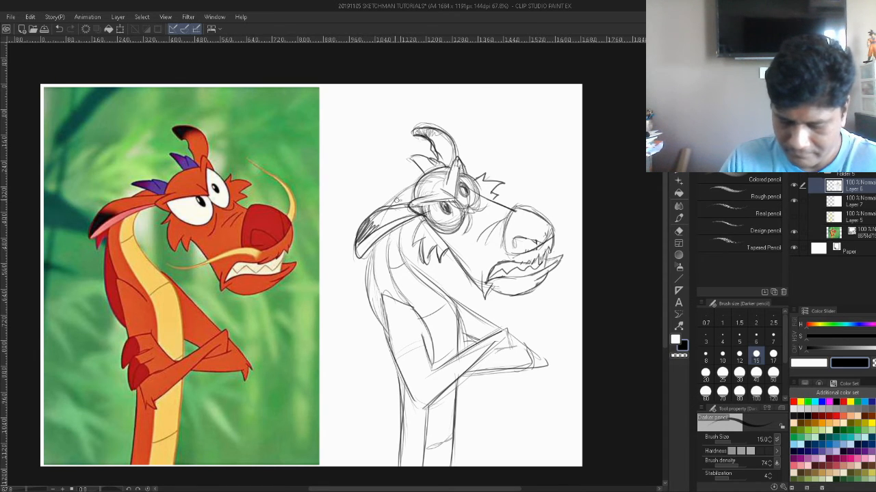
{"action": "mouse_move", "coordinate": [388, 194]}
{"action": "left_mouse_down"}
{"action": "mouse_move", "coordinate": [405, 206]}
{"action": "mouse_move", "coordinate": [377, 191]}
{"action": "mouse_move", "coordinate": [416, 193]}
{"action": "left_mouse_up"}
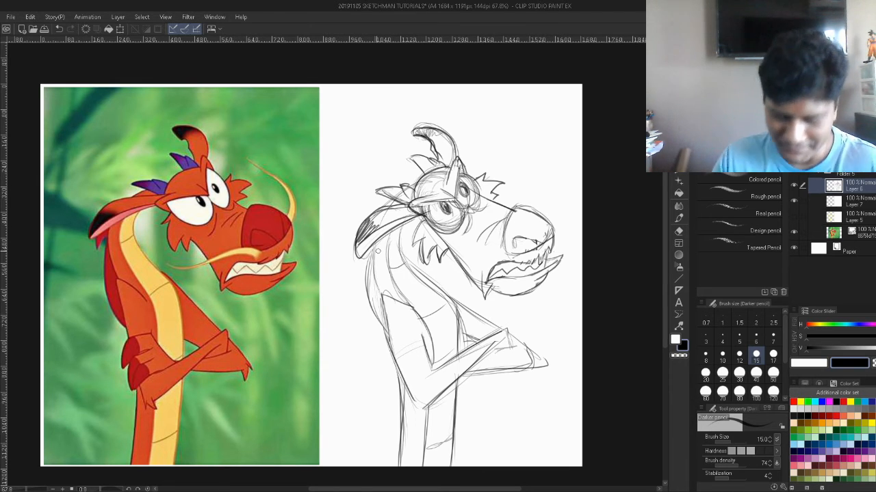
- Firm up the curved back outline of the neck and the front contour of the neck below the cheek
{"action": "left_click_drag", "start_coordinate": [380, 243], "coordinate": [372, 293]}
{"action": "mouse_move", "coordinate": [379, 277]}
{"action": "left_mouse_down"}
{"action": "mouse_move", "coordinate": [369, 316]}
{"action": "mouse_move", "coordinate": [383, 332]}
{"action": "left_mouse_up"}
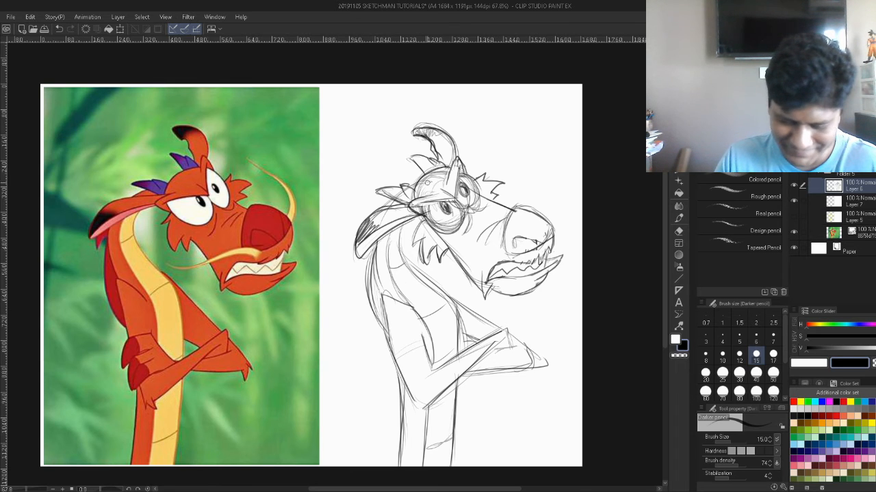
{"action": "mouse_move", "coordinate": [409, 218]}
{"action": "left_mouse_down"}
{"action": "mouse_move", "coordinate": [403, 266]}
{"action": "mouse_move", "coordinate": [456, 305]}
{"action": "left_mouse_up"}
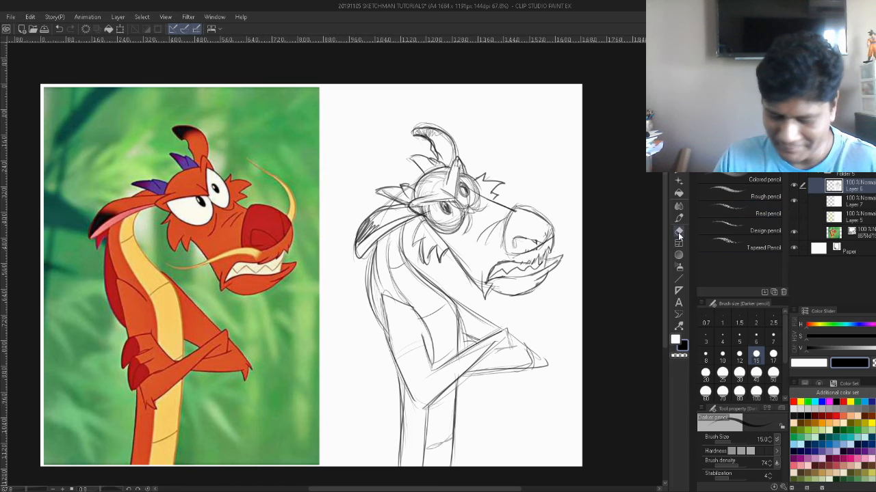
- Erase the straight line beneath the jaw, redraw it running to the pointed chin, and add pointed fur tufts on the cheek
{"action": "key", "text": "e"}
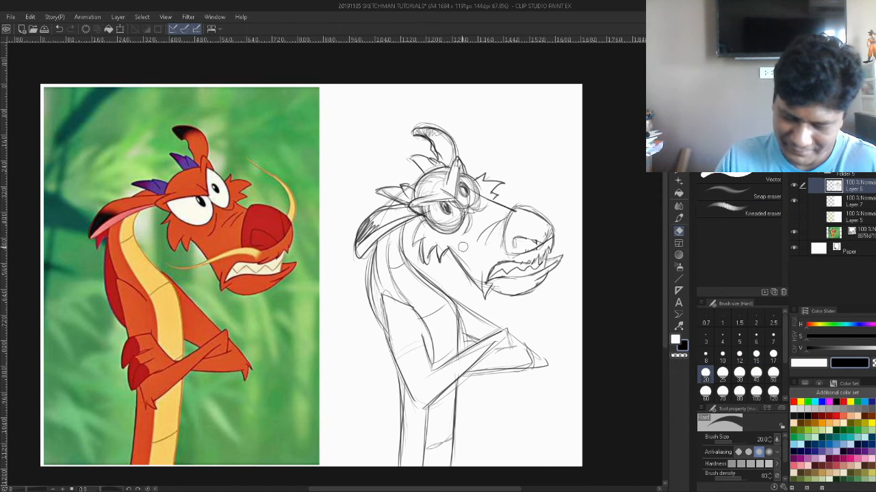
{"action": "key", "text": "p"}
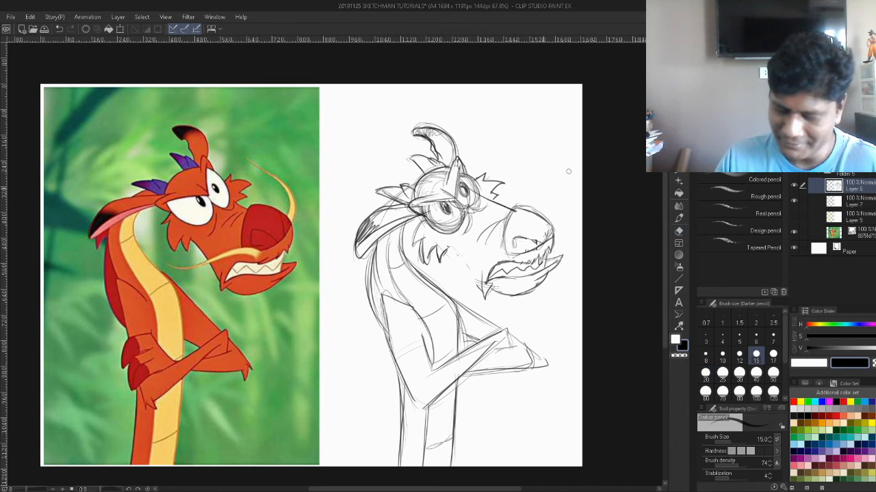
{"action": "left_click_drag", "start_coordinate": [445, 244], "coordinate": [486, 296]}
{"action": "key", "text": "e"}
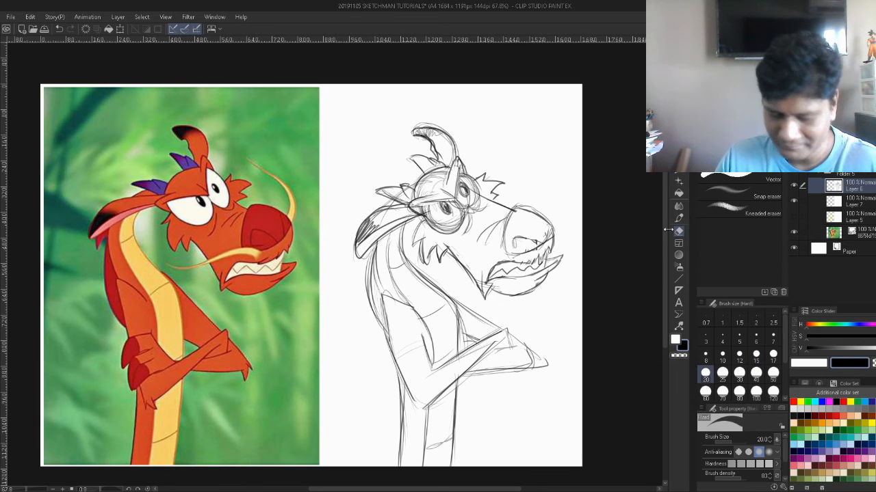
{"action": "mouse_move", "coordinate": [460, 263]}
{"action": "left_mouse_down"}
{"action": "mouse_move", "coordinate": [474, 286]}
{"action": "mouse_move", "coordinate": [480, 270]}
{"action": "mouse_move", "coordinate": [487, 295]}
{"action": "mouse_move", "coordinate": [504, 283]}
{"action": "mouse_move", "coordinate": [491, 293]}
{"action": "left_mouse_up"}
{"action": "key", "text": "p"}
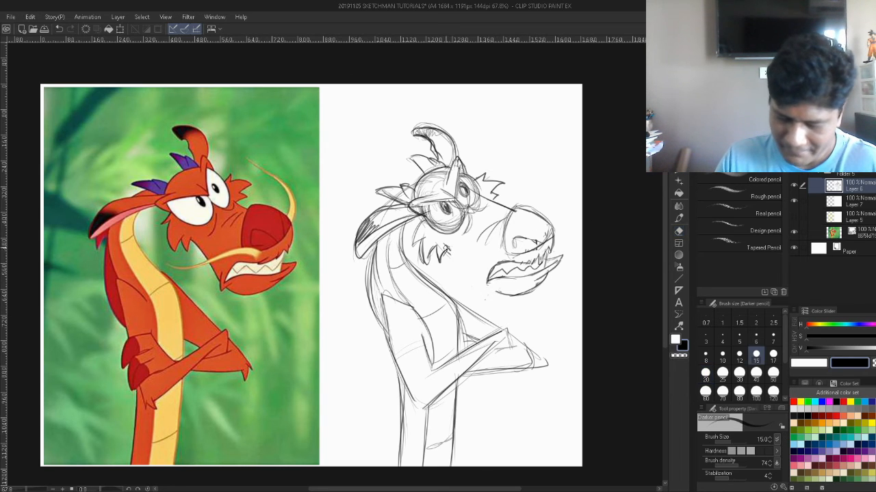
{"action": "mouse_move", "coordinate": [446, 247]}
{"action": "left_mouse_down"}
{"action": "mouse_move", "coordinate": [478, 287]}
{"action": "mouse_move", "coordinate": [479, 274]}
{"action": "mouse_move", "coordinate": [483, 298]}
{"action": "mouse_move", "coordinate": [508, 296]}
{"action": "left_mouse_up"}
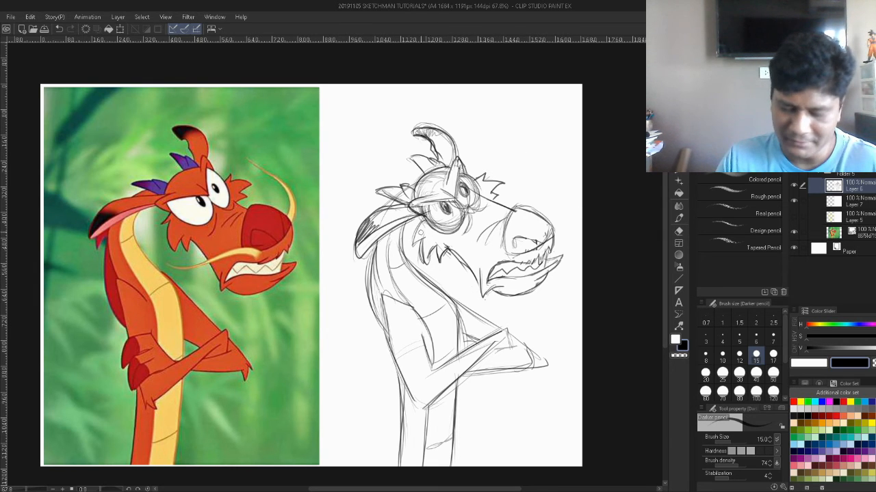
{"action": "mouse_move", "coordinate": [407, 241]}
{"action": "left_mouse_down"}
{"action": "mouse_move", "coordinate": [420, 261]}
{"action": "mouse_move", "coordinate": [435, 248]}
{"action": "mouse_move", "coordinate": [414, 218]}
{"action": "left_mouse_up"}
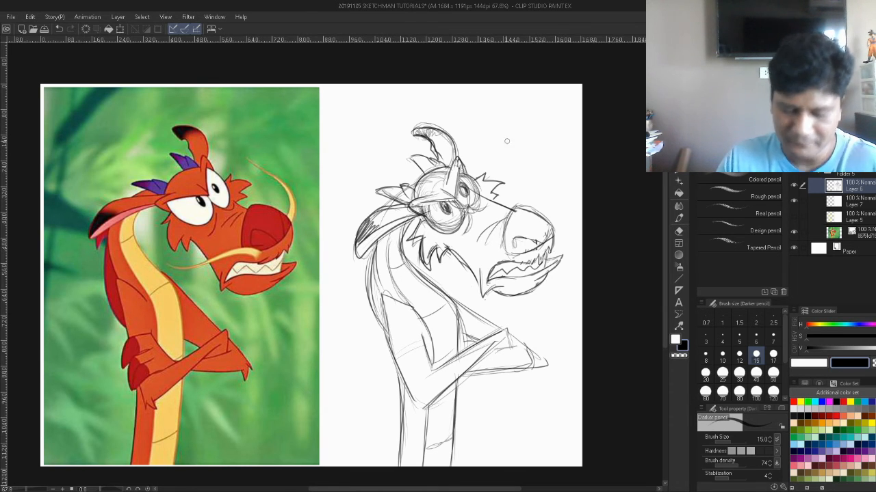
- Erase the construction lines around the eyes, then redraw the far eye's lower contour and the creases between the eyes
{"action": "left_click", "coordinate": [679, 231]}
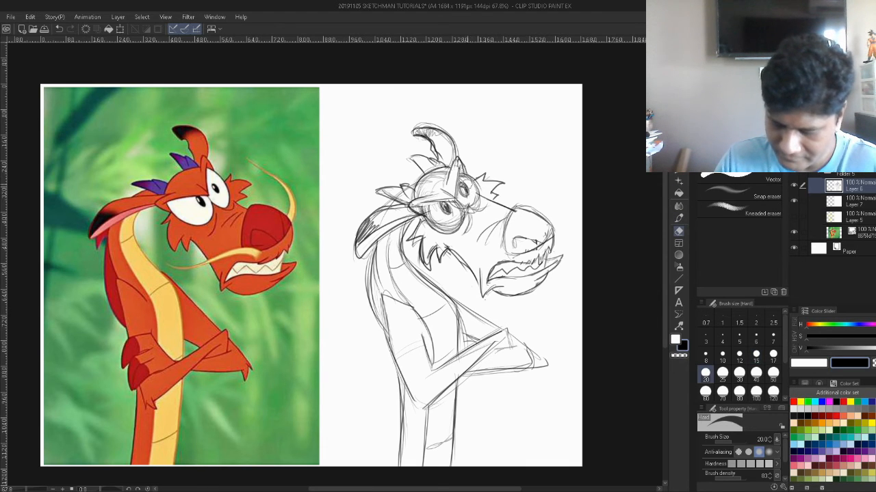
{"action": "left_click_drag", "start_coordinate": [432, 211], "coordinate": [450, 223]}
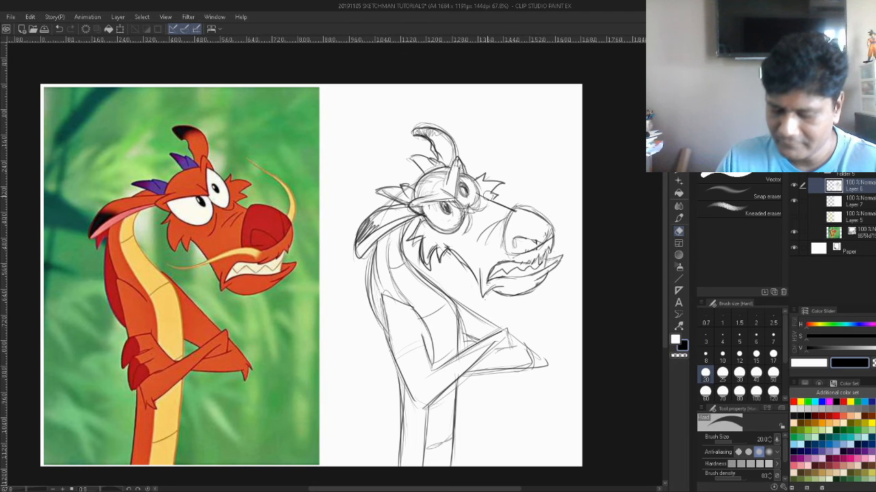
{"action": "key", "text": "p"}
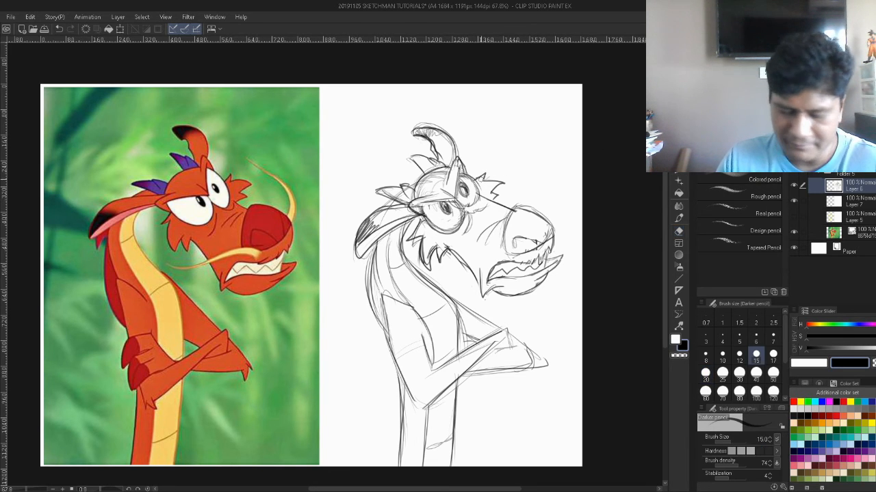
{"action": "left_click_drag", "start_coordinate": [460, 205], "coordinate": [481, 204]}
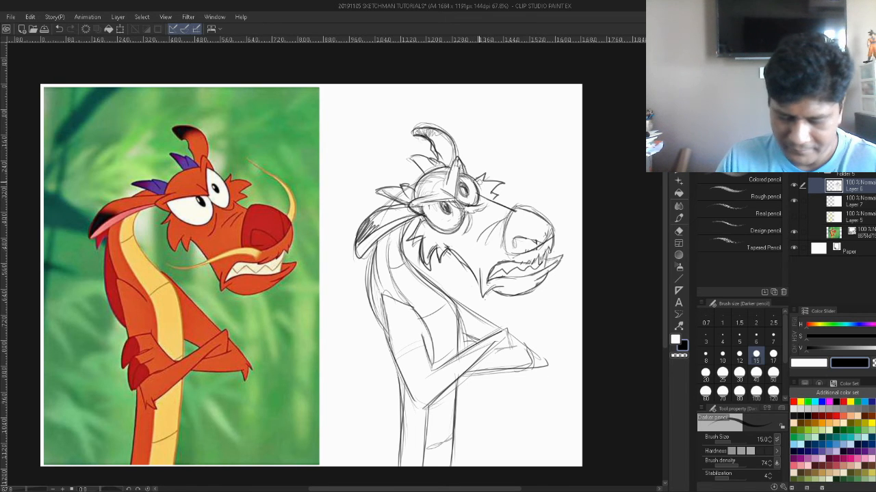
{"action": "left_click_drag", "start_coordinate": [459, 200], "coordinate": [461, 219]}
- Erase the nose's rough outer contour, redraw it cleanly, and add the far whisker curving up from the snout
{"action": "left_click", "coordinate": [679, 230]}
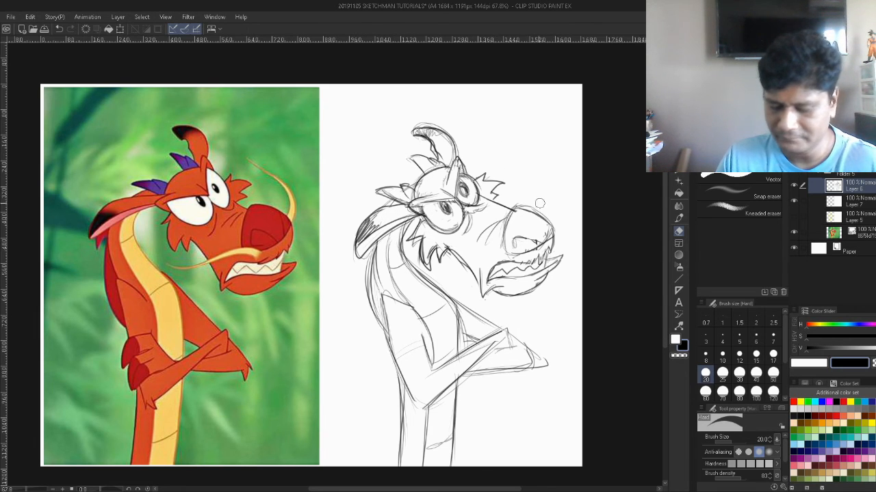
{"action": "left_click_drag", "start_coordinate": [530, 212], "coordinate": [550, 235]}
{"action": "key", "text": "p"}
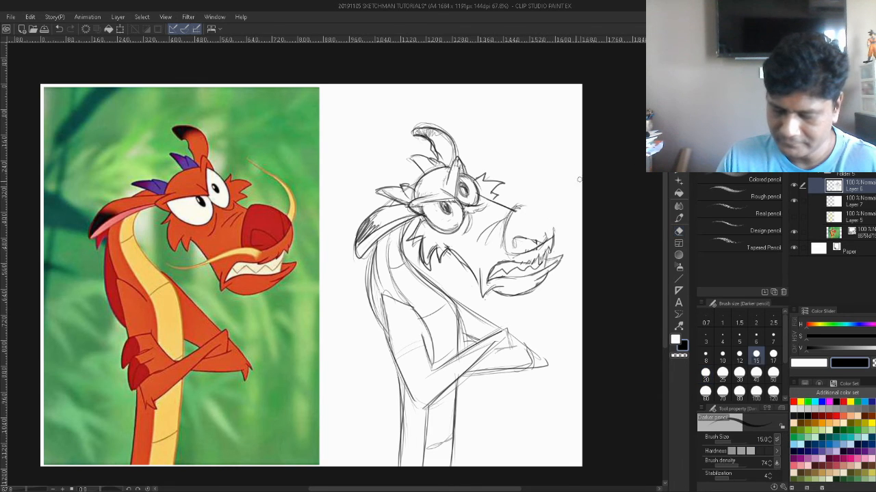
{"action": "mouse_move", "coordinate": [527, 206]}
{"action": "left_mouse_down"}
{"action": "mouse_move", "coordinate": [552, 222]}
{"action": "mouse_move", "coordinate": [550, 234]}
{"action": "mouse_move", "coordinate": [551, 195]}
{"action": "mouse_move", "coordinate": [516, 157]}
{"action": "mouse_move", "coordinate": [553, 213]}
{"action": "left_mouse_up"}
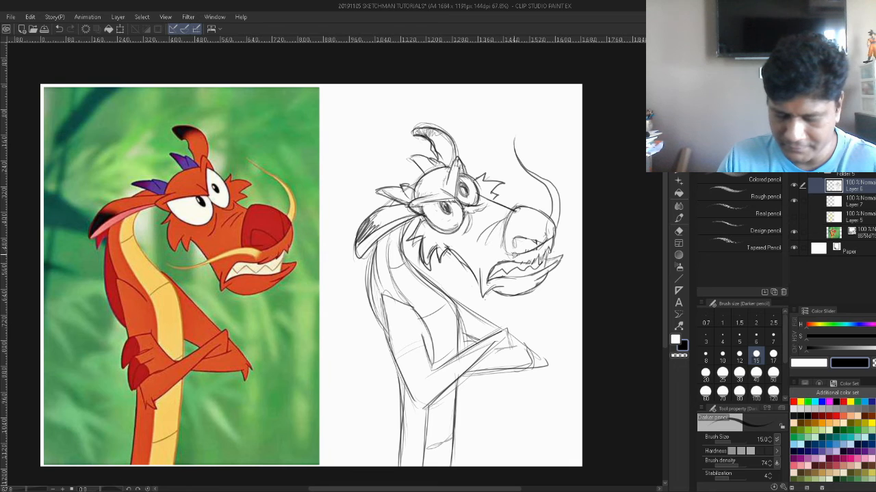
- Clear the rough lines beside the nostril and draw the near whisker sweeping from the upper lip back across the cheek
{"action": "left_click", "coordinate": [679, 233]}
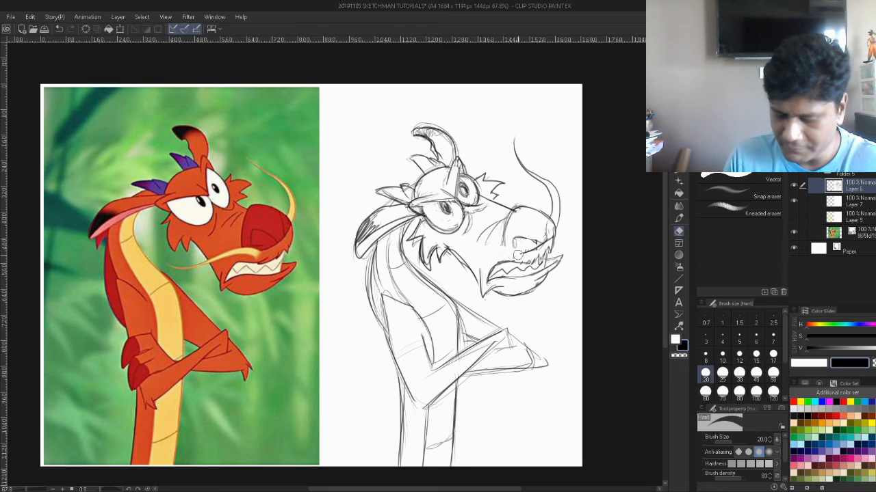
{"action": "key", "text": "p"}
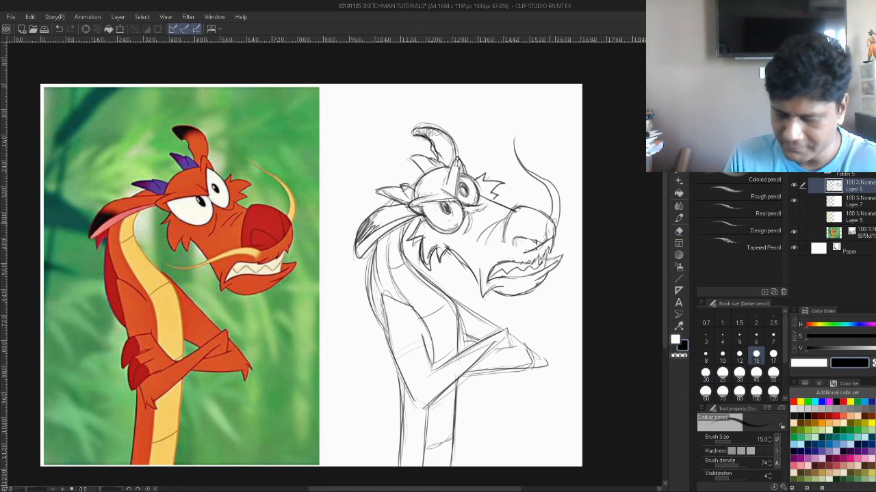
{"action": "mouse_move", "coordinate": [523, 252]}
{"action": "left_mouse_down"}
{"action": "mouse_move", "coordinate": [504, 243]}
{"action": "mouse_move", "coordinate": [418, 275]}
{"action": "mouse_move", "coordinate": [459, 274]}
{"action": "mouse_move", "coordinate": [488, 253]}
{"action": "mouse_move", "coordinate": [529, 248]}
{"action": "left_mouse_up"}
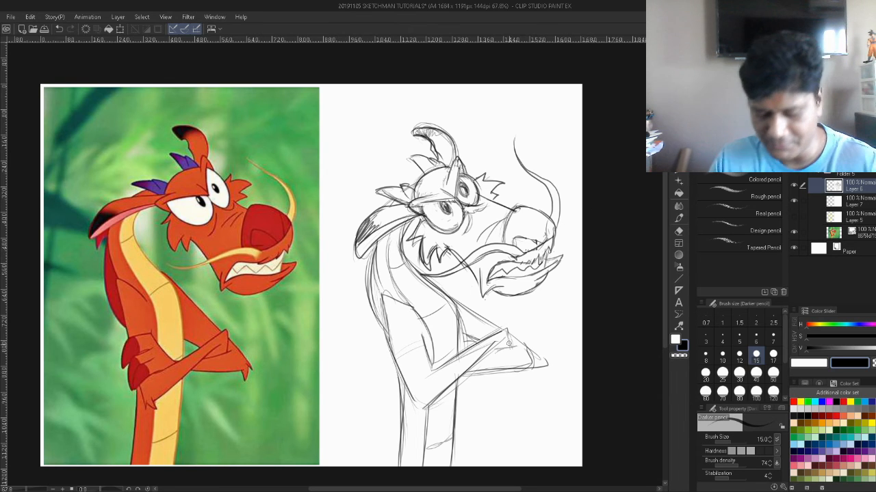
- Draw the far hand's back and claws at the end of the forearm, and erase the rough lines around it
{"action": "mouse_move", "coordinate": [470, 367]}
{"action": "left_mouse_down"}
{"action": "mouse_move", "coordinate": [503, 334]}
{"action": "mouse_move", "coordinate": [511, 349]}
{"action": "mouse_move", "coordinate": [534, 350]}
{"action": "mouse_move", "coordinate": [532, 364]}
{"action": "left_mouse_up"}
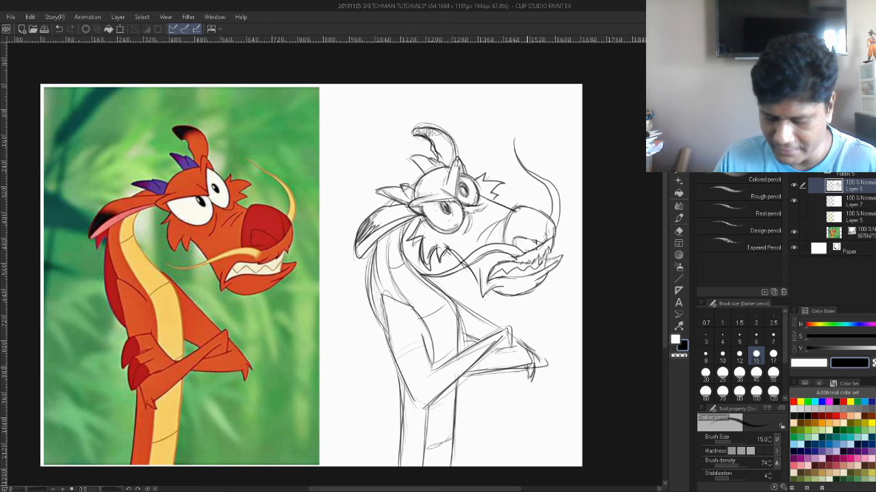
{"action": "left_click", "coordinate": [679, 231]}
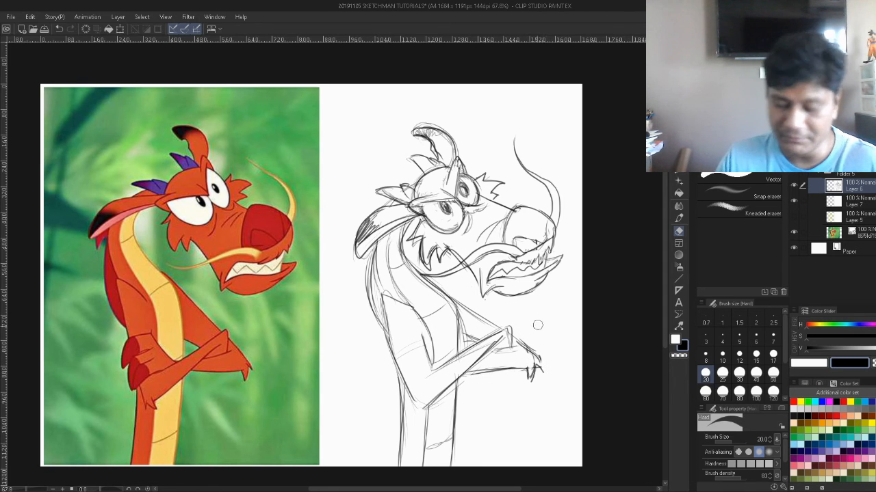
{"action": "key", "text": "p"}
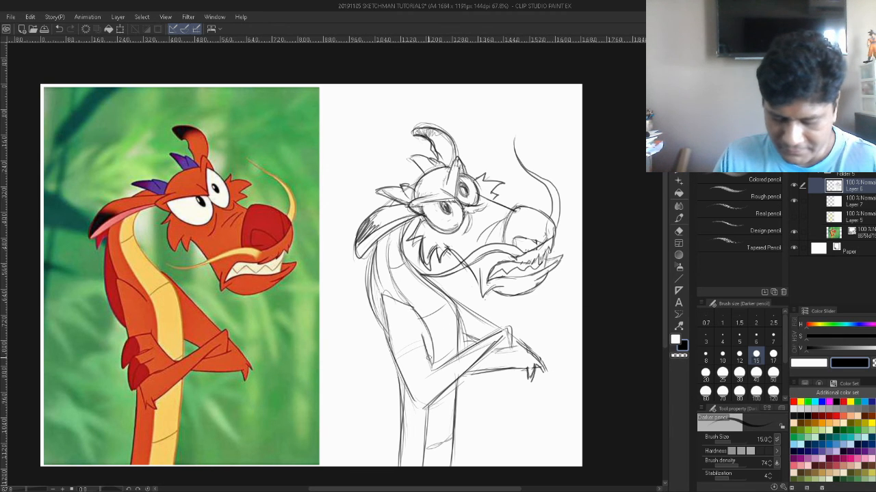
- Draw a line across the upper arm for the gripping hand, and erase the old arm and elbow lines below it
{"action": "mouse_move", "coordinate": [429, 345]}
{"action": "left_mouse_down"}
{"action": "mouse_move", "coordinate": [438, 357]}
{"action": "mouse_move", "coordinate": [418, 328]}
{"action": "mouse_move", "coordinate": [382, 333]}
{"action": "left_mouse_up"}
{"action": "left_click", "coordinate": [679, 231]}
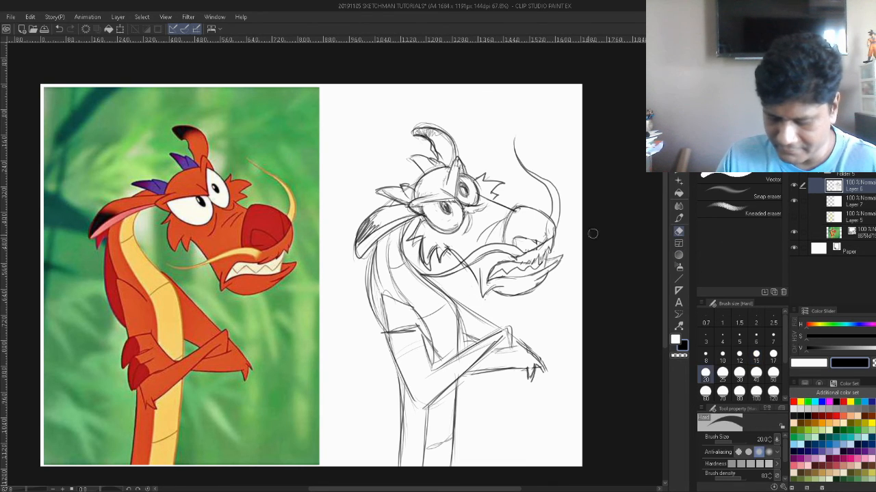
{"action": "mouse_move", "coordinate": [396, 366]}
{"action": "left_mouse_down"}
{"action": "mouse_move", "coordinate": [389, 338]}
{"action": "mouse_move", "coordinate": [434, 369]}
{"action": "mouse_move", "coordinate": [473, 351]}
{"action": "mouse_move", "coordinate": [452, 360]}
{"action": "left_mouse_up"}
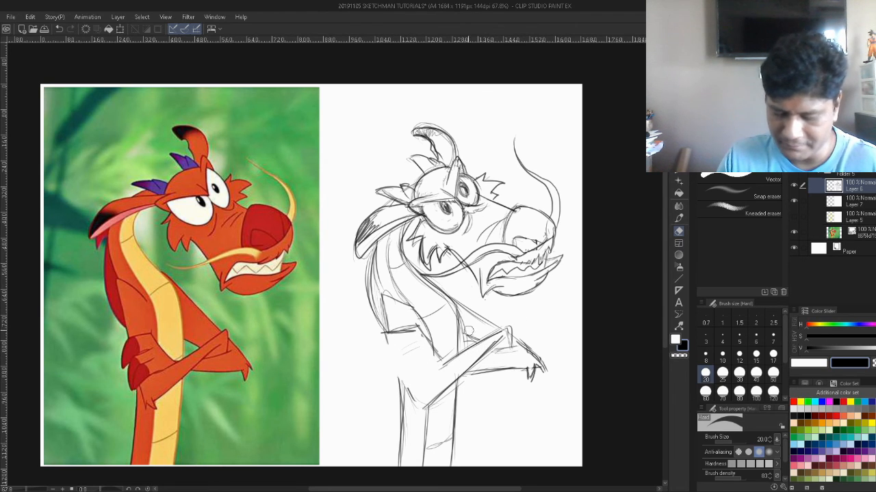
{"action": "key", "text": "p"}
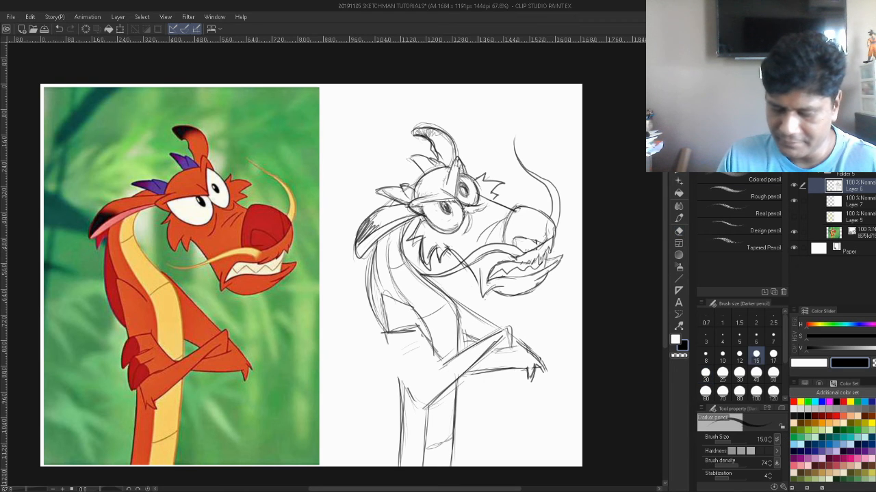
{"action": "left_click", "coordinate": [679, 231]}
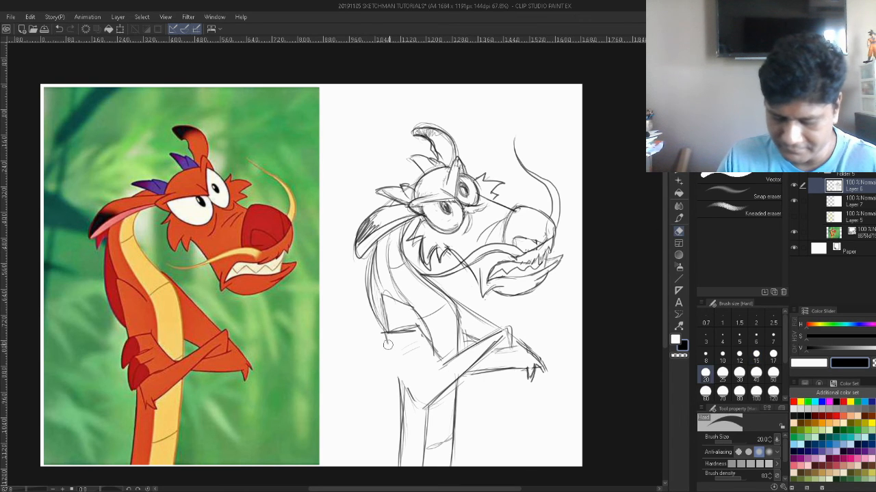
{"action": "mouse_move", "coordinate": [396, 375]}
{"action": "left_mouse_down"}
{"action": "mouse_move", "coordinate": [427, 372]}
{"action": "mouse_move", "coordinate": [411, 393]}
{"action": "left_mouse_up"}
{"action": "key", "text": "p"}
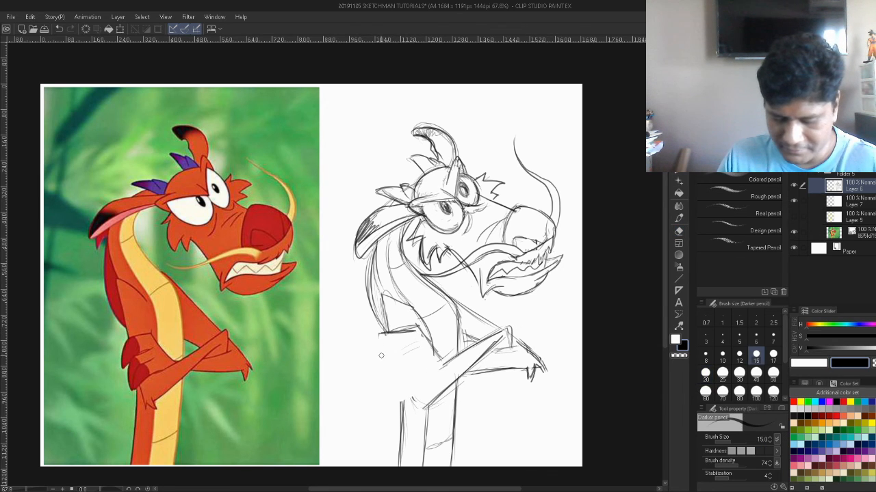
- Draw the hand gripping the upper arm with separate clawed fingers, and clean the stray lines around its outer edge
{"action": "mouse_move", "coordinate": [379, 333]}
{"action": "left_mouse_down"}
{"action": "mouse_move", "coordinate": [383, 383]}
{"action": "mouse_move", "coordinate": [432, 368]}
{"action": "left_mouse_up"}
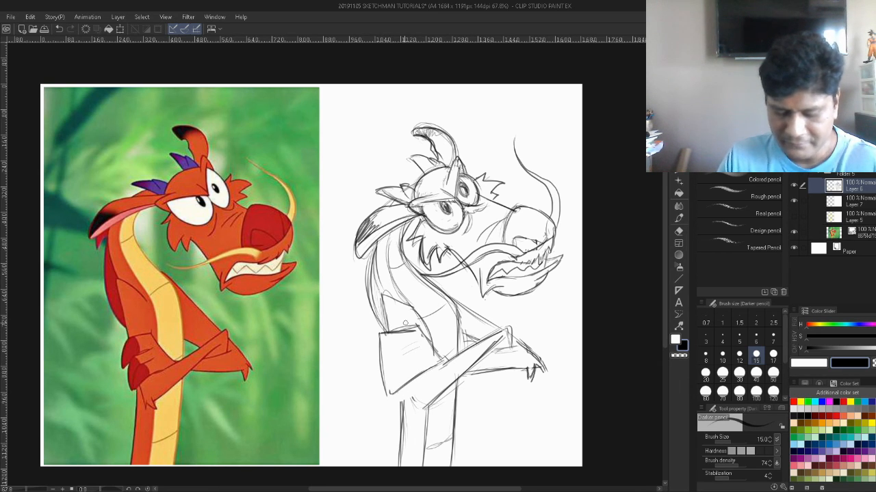
{"action": "mouse_move", "coordinate": [387, 381]}
{"action": "left_mouse_down"}
{"action": "mouse_move", "coordinate": [389, 390]}
{"action": "mouse_move", "coordinate": [395, 350]}
{"action": "mouse_move", "coordinate": [421, 342]}
{"action": "left_mouse_up"}
{"action": "mouse_move", "coordinate": [393, 388]}
{"action": "left_mouse_down"}
{"action": "mouse_move", "coordinate": [399, 370]}
{"action": "mouse_move", "coordinate": [425, 353]}
{"action": "left_mouse_up"}
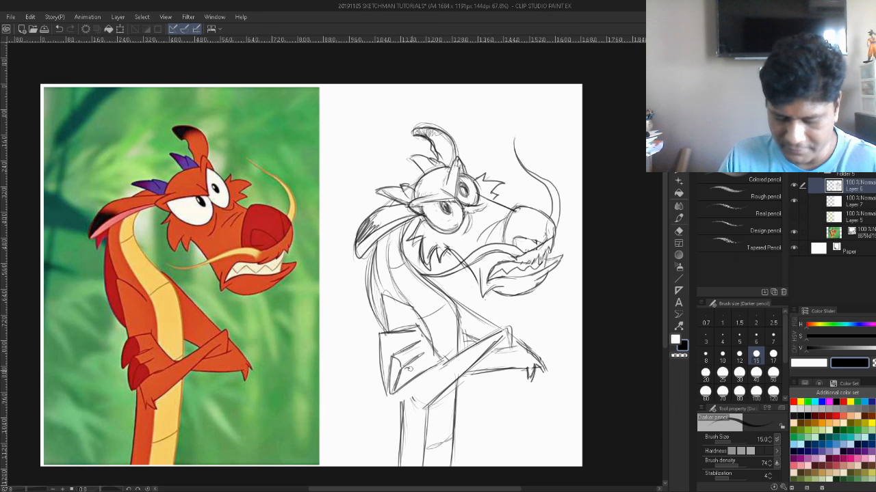
{"action": "left_click_drag", "start_coordinate": [395, 392], "coordinate": [438, 366]}
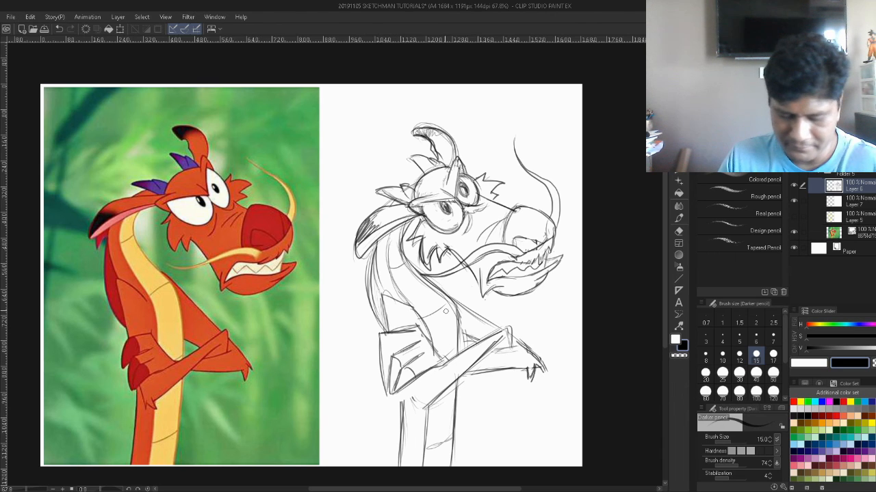
{"action": "mouse_move", "coordinate": [383, 331]}
{"action": "left_mouse_down"}
{"action": "mouse_move", "coordinate": [377, 370]}
{"action": "mouse_move", "coordinate": [414, 329]}
{"action": "left_mouse_up"}
{"action": "left_click", "coordinate": [678, 231]}
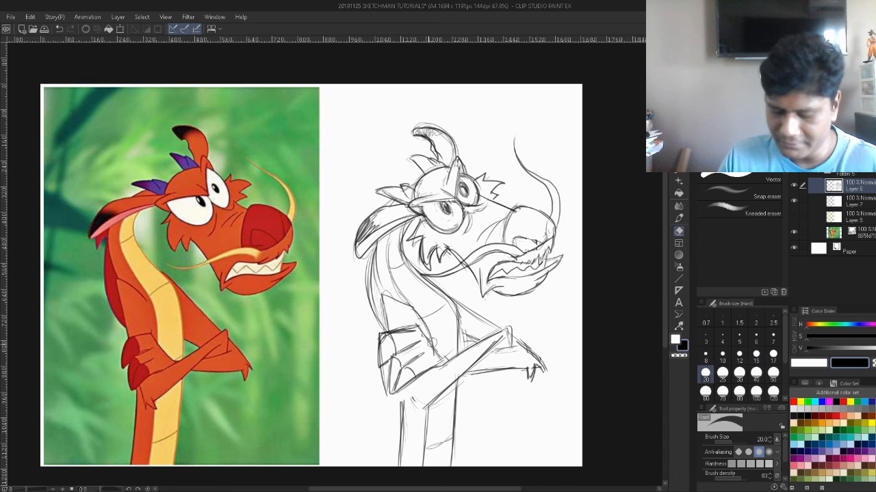
{"action": "left_click_drag", "start_coordinate": [382, 370], "coordinate": [385, 398]}
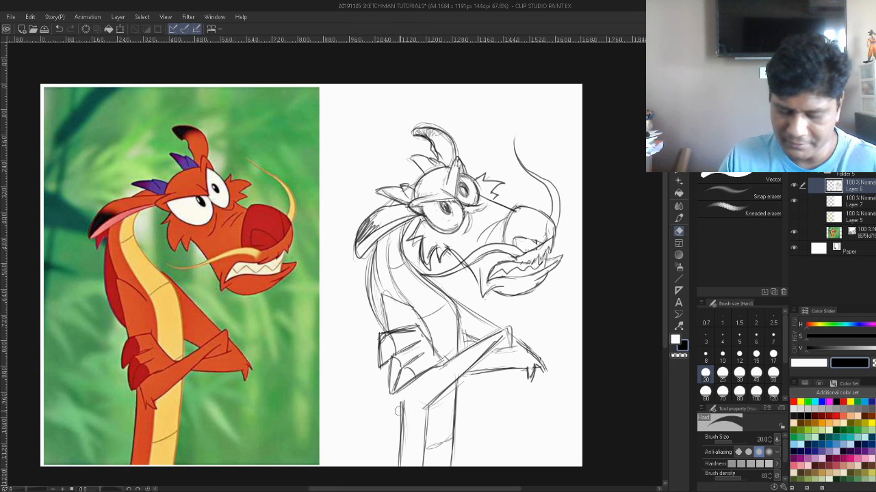
{"action": "key", "text": "p"}
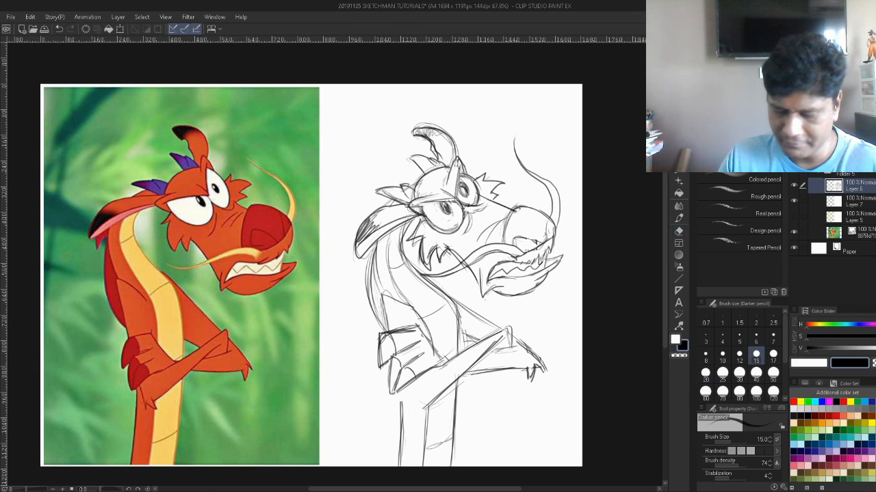
{"action": "mouse_move", "coordinate": [512, 395]}
{"action": "left_mouse_down"}
{"action": "mouse_move", "coordinate": [497, 409]}
{"action": "mouse_move", "coordinate": [505, 441]}
{"action": "mouse_move", "coordinate": [541, 416]}
{"action": "left_mouse_up"}
{"action": "mouse_move", "coordinate": [505, 441]}
{"action": "left_mouse_down"}
{"action": "mouse_move", "coordinate": [544, 400]}
{"action": "mouse_move", "coordinate": [520, 392]}
{"action": "mouse_move", "coordinate": [529, 388]}
{"action": "mouse_move", "coordinate": [497, 398]}
{"action": "mouse_move", "coordinate": [531, 392]}
{"action": "mouse_move", "coordinate": [495, 426]}
{"action": "mouse_move", "coordinate": [520, 420]}
{"action": "mouse_move", "coordinate": [509, 432]}
{"action": "mouse_move", "coordinate": [556, 405]}
{"action": "mouse_move", "coordinate": [512, 441]}
{"action": "mouse_move", "coordinate": [494, 415]}
{"action": "left_mouse_up"}
{"action": "key", "text": "e"}
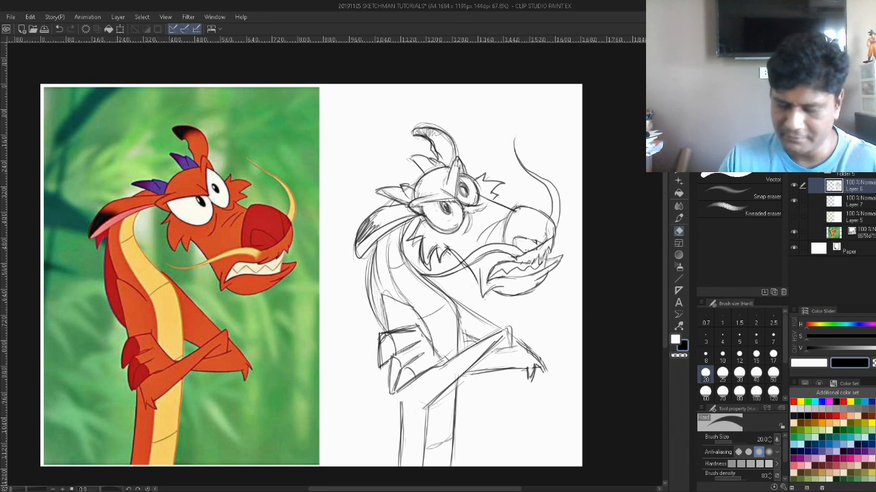
{"action": "key", "text": "p"}
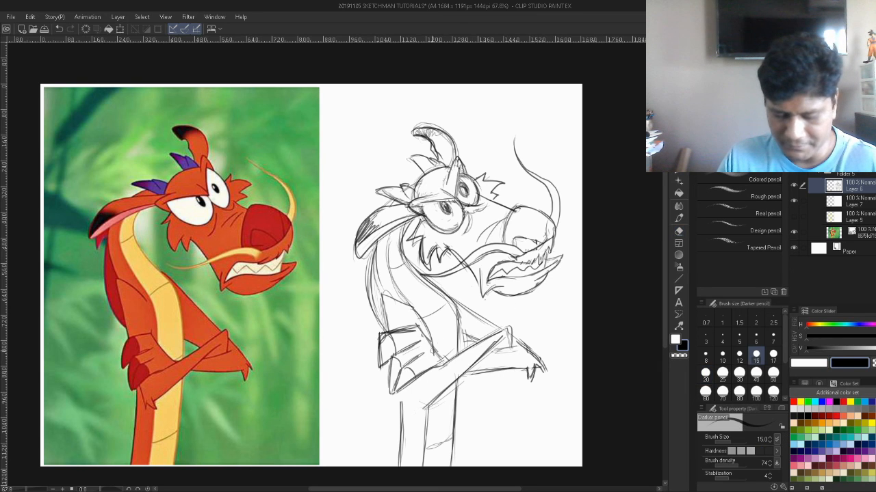
- Add the pointed elbow tufts below the crossed forearm, and firm up the neck line running from the hand toward the head
{"action": "mouse_move", "coordinate": [401, 385]}
{"action": "left_mouse_down"}
{"action": "mouse_move", "coordinate": [414, 418]}
{"action": "mouse_move", "coordinate": [431, 409]}
{"action": "mouse_move", "coordinate": [399, 388]}
{"action": "left_mouse_up"}
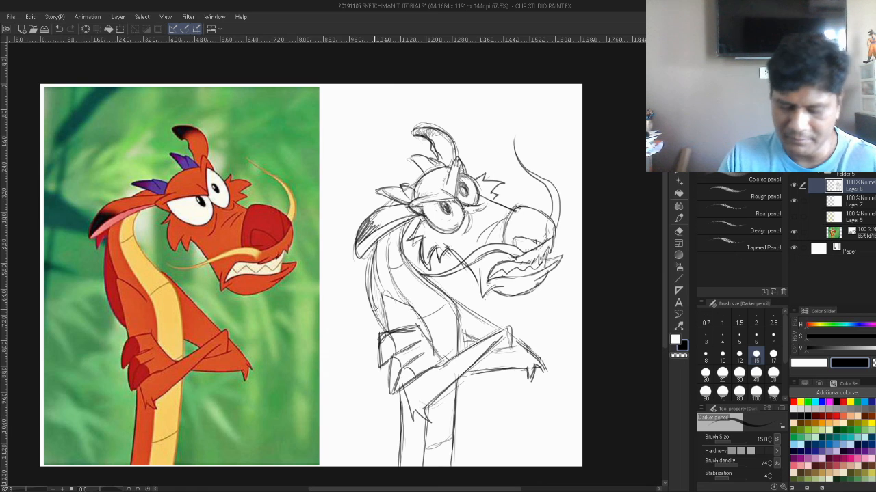
{"action": "mouse_move", "coordinate": [384, 332]}
{"action": "left_mouse_down"}
{"action": "mouse_move", "coordinate": [369, 281]}
{"action": "mouse_move", "coordinate": [374, 254]}
{"action": "mouse_move", "coordinate": [386, 302]}
{"action": "mouse_move", "coordinate": [394, 224]}
{"action": "left_mouse_up"}
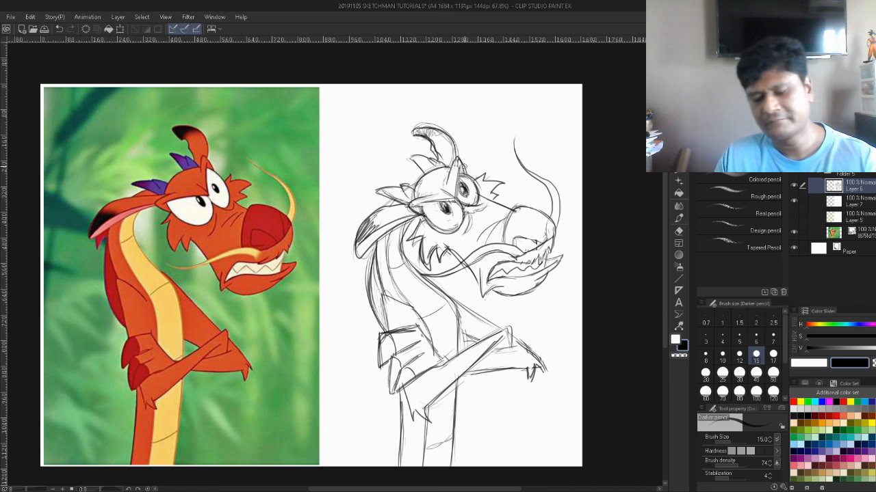
{"action": "left_click", "coordinate": [679, 231]}
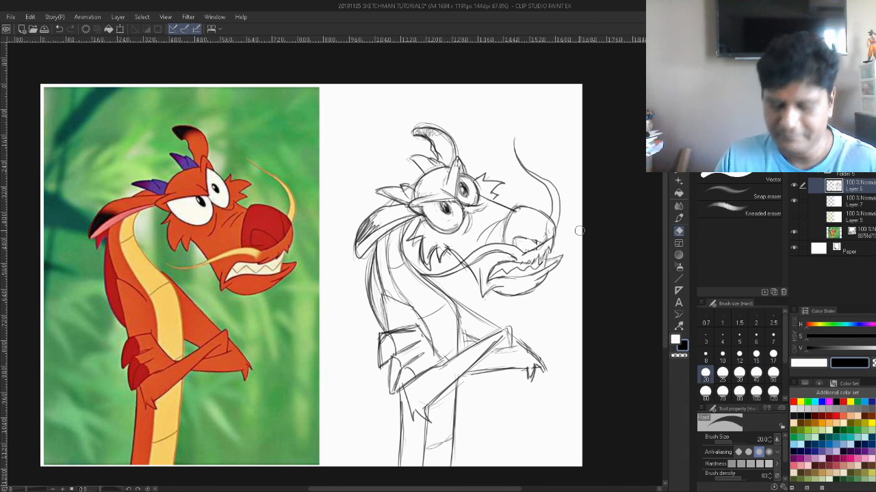
{"action": "key", "text": "p"}
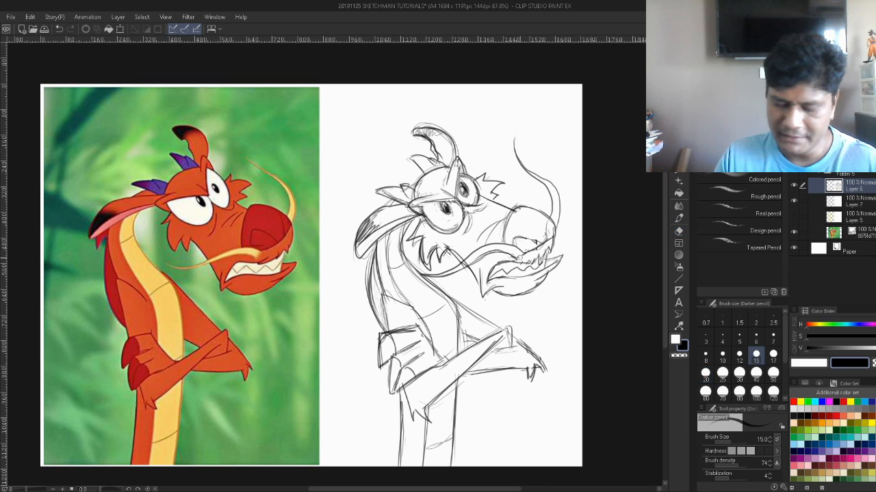